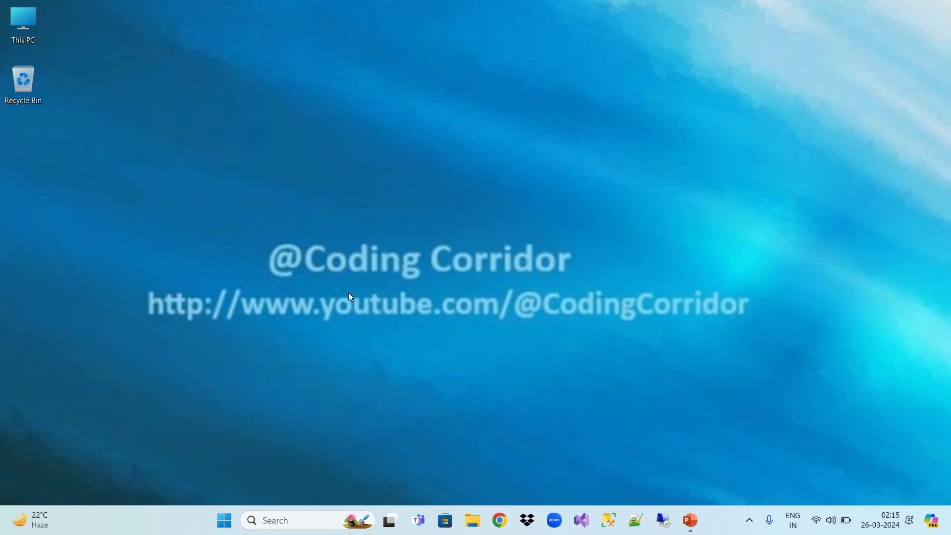
- Check that Internet Information Services (IIS) Manager opens on this computer, view its home page full-size, and close it
key("super")
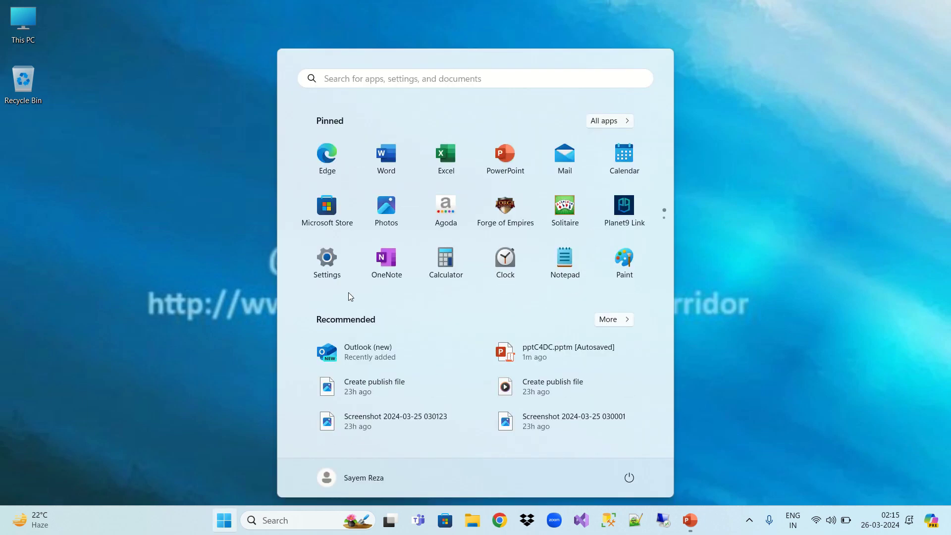
type("iis")
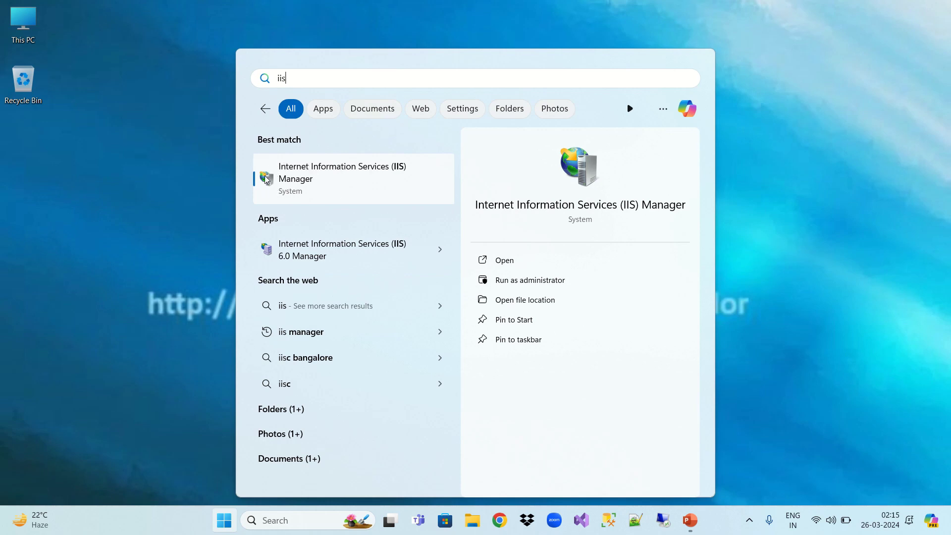
left_click(361, 180)
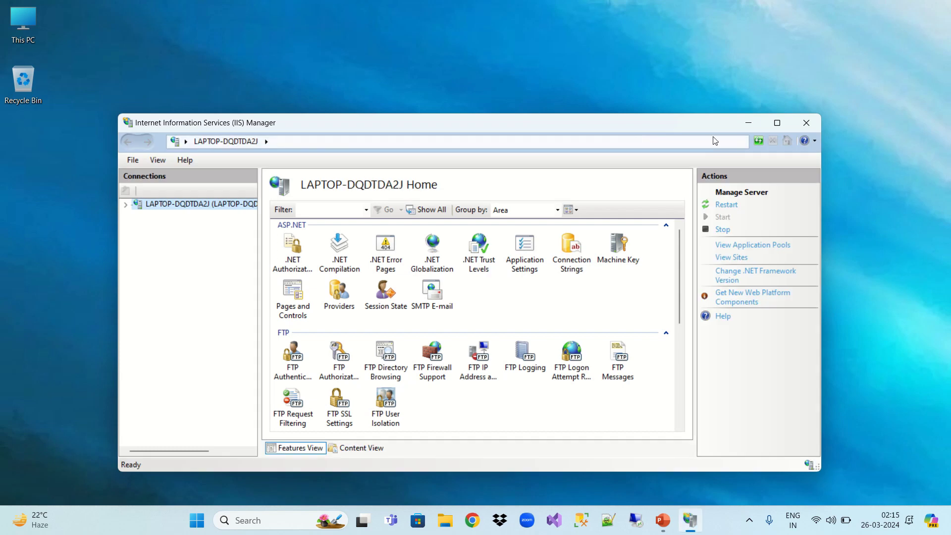
left_click(777, 122)
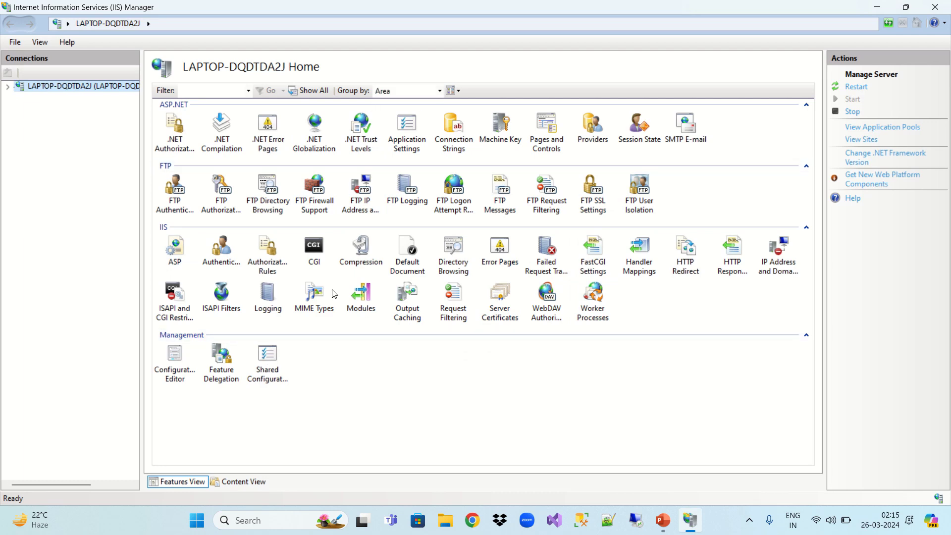
left_click(935, 7)
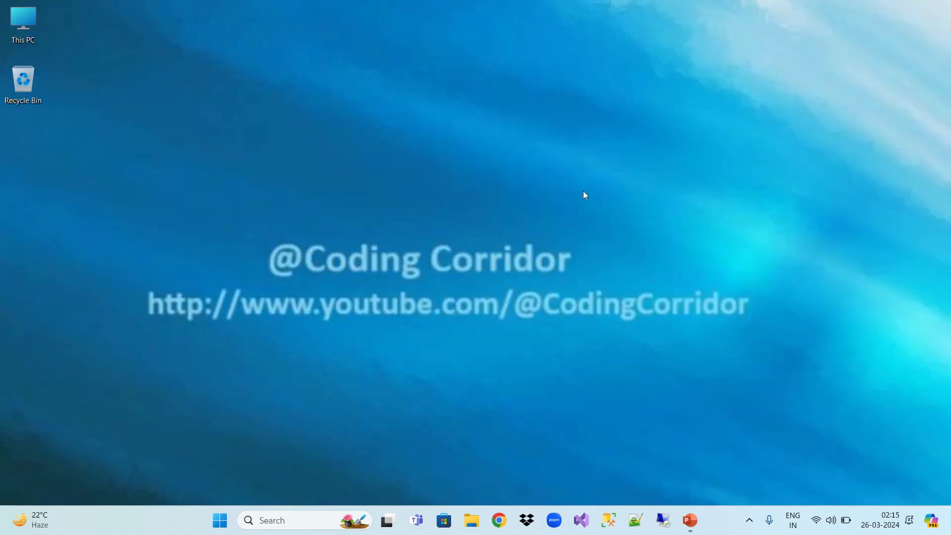
- Open the Windows Features dialog from the Programs section of Control Panel and enlarge it to show more features
key("super")
type("contr")
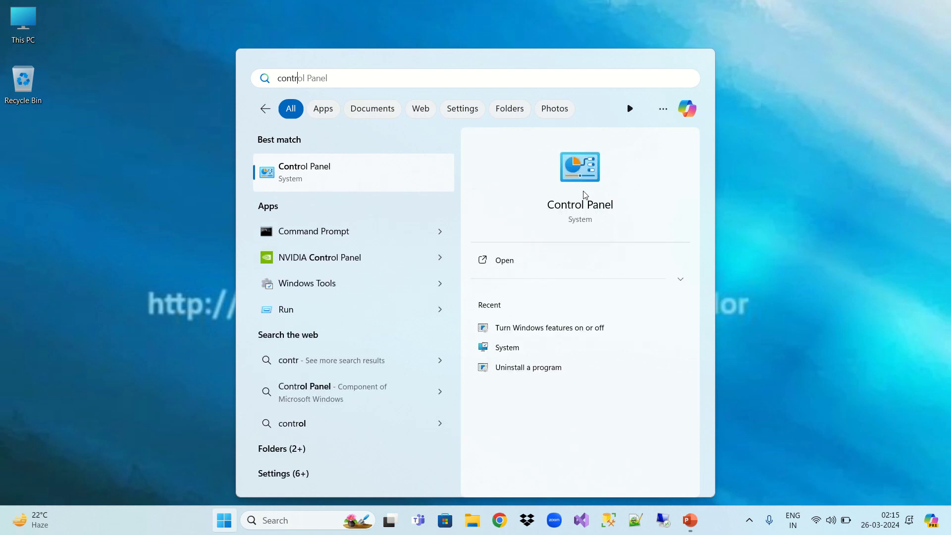
key("Return")
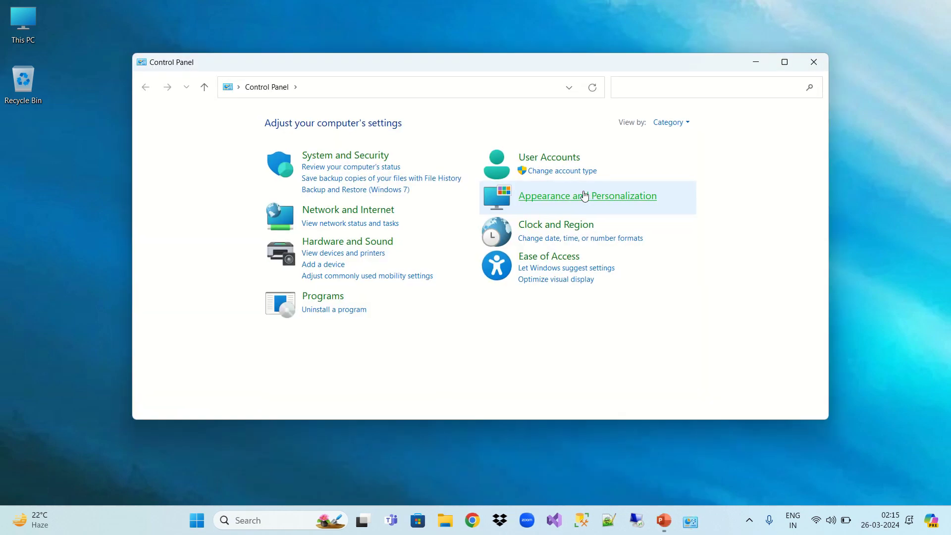
left_click(331, 297)
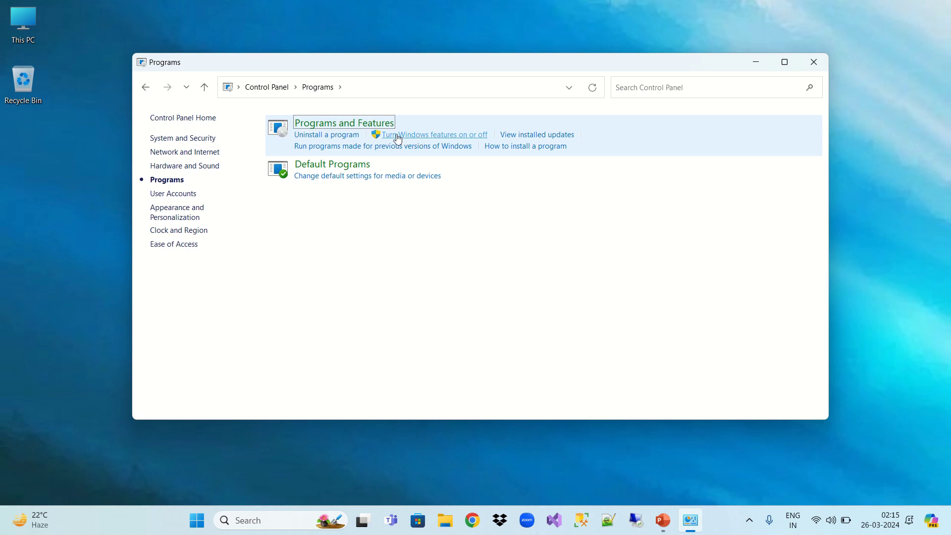
left_click(460, 135)
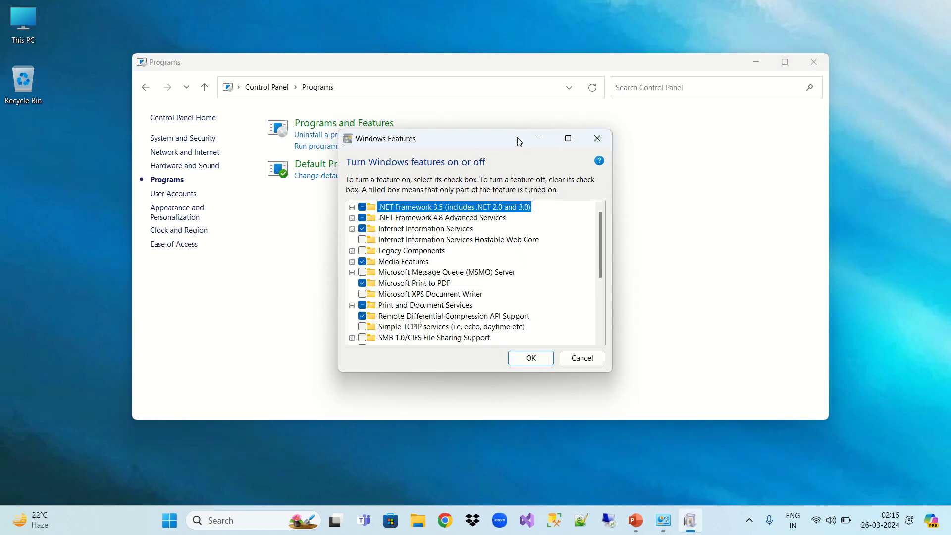
left_click_drag(517, 138, 513, 61)
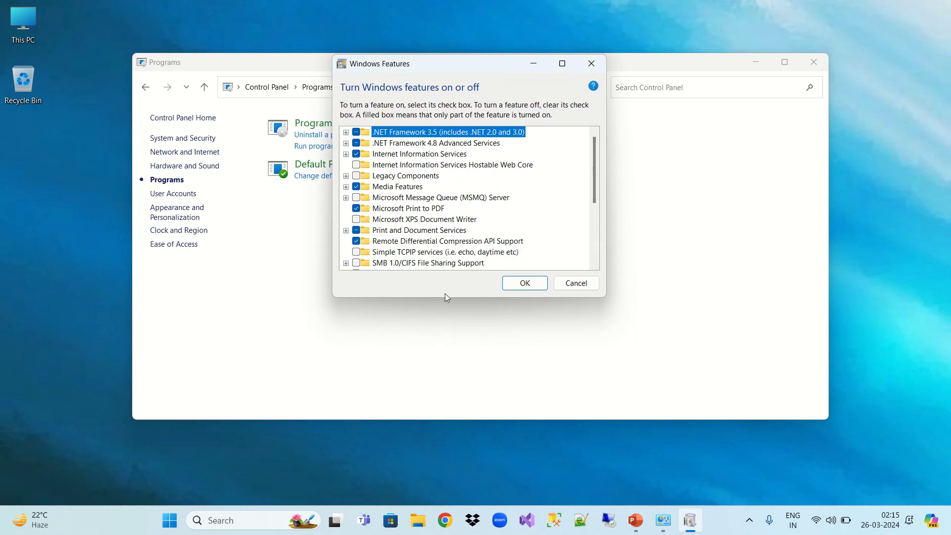
left_click_drag(446, 298, 446, 379)
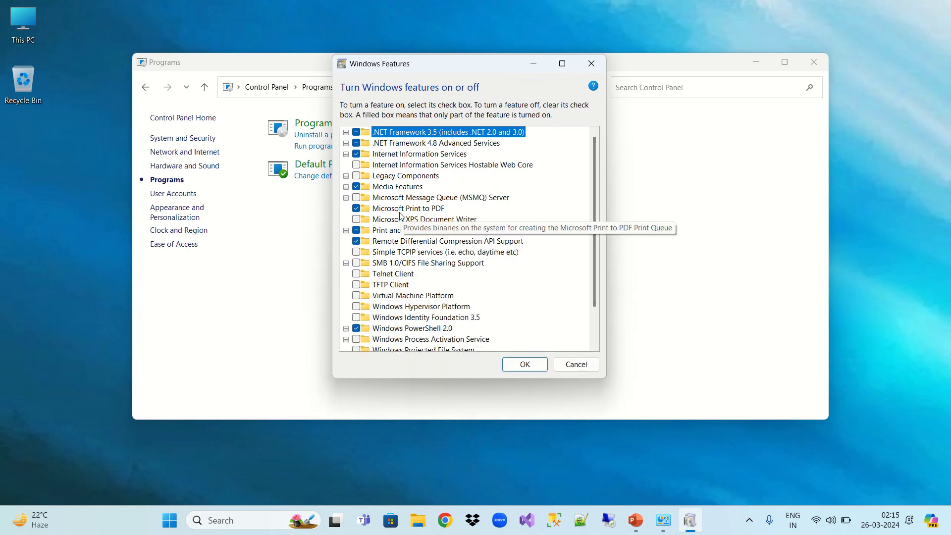
- Expand FTP Server, Web Management Tools and World Wide Web Services under Internet Information Services to review their components
left_click(346, 154)
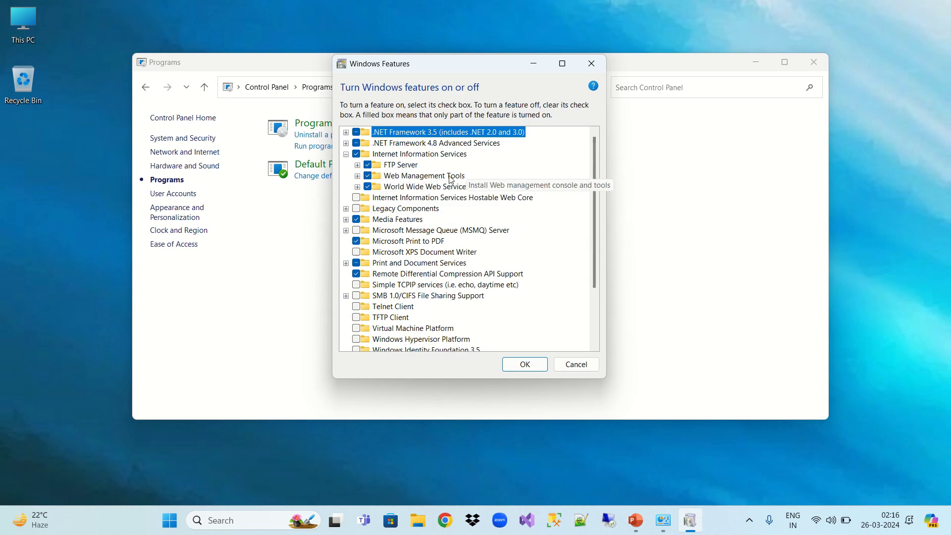
left_click(358, 166)
left_click(357, 198)
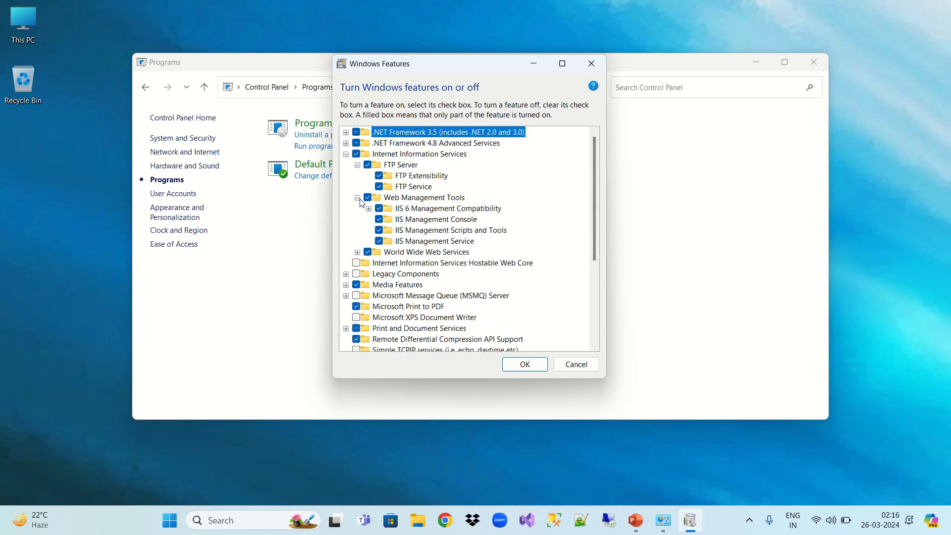
left_click(357, 252)
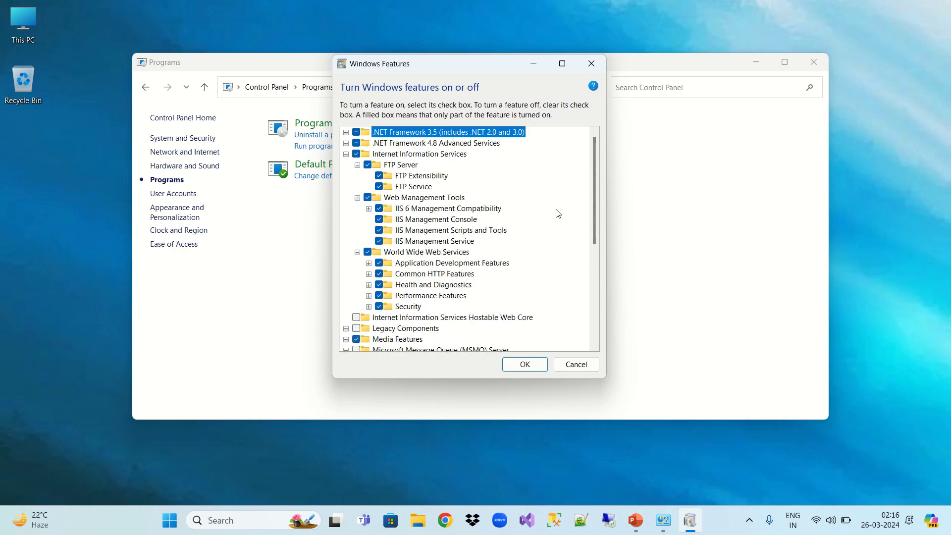
- Review the Health and Diagnostics and Security components under World Wide Web Services, accept the feature selection, and close Control Panel
left_click_drag(593, 213, 596, 247)
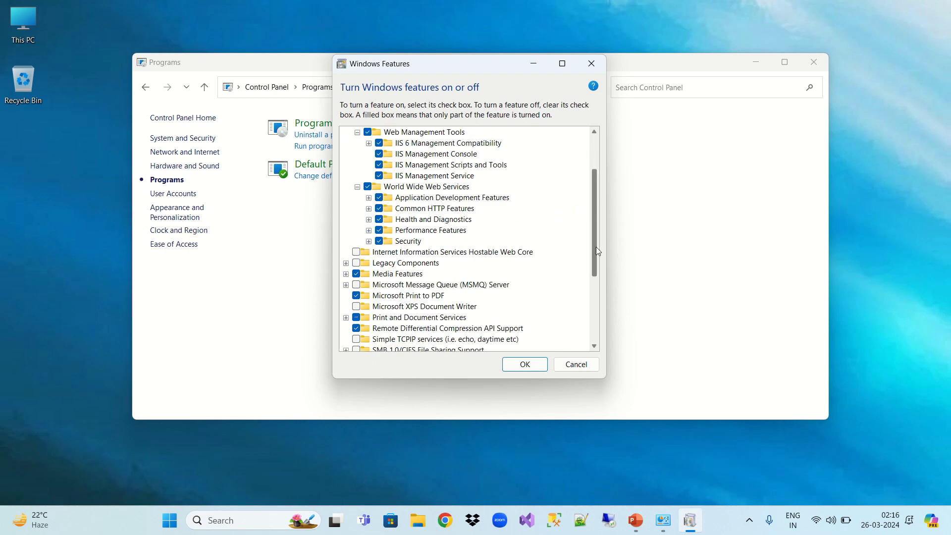
left_click(369, 219)
left_click(369, 295)
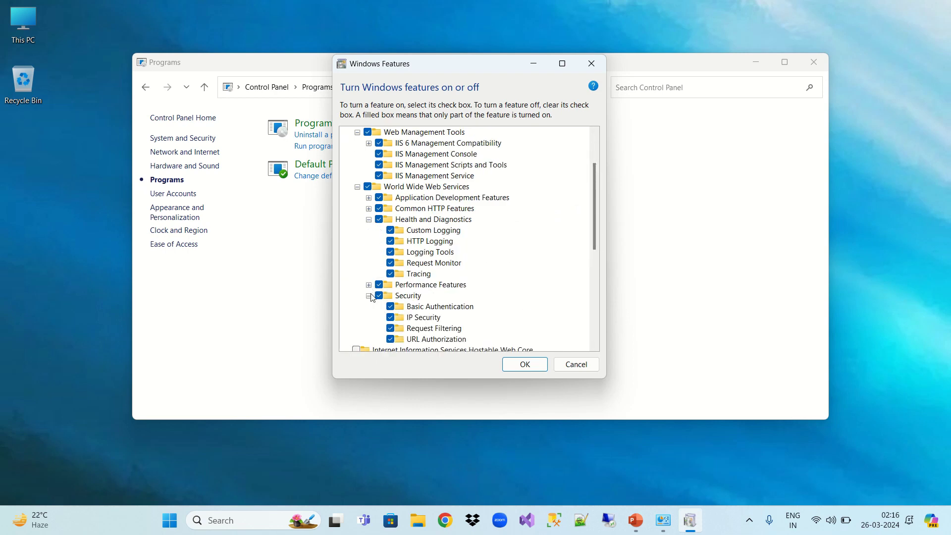
left_click(524, 365)
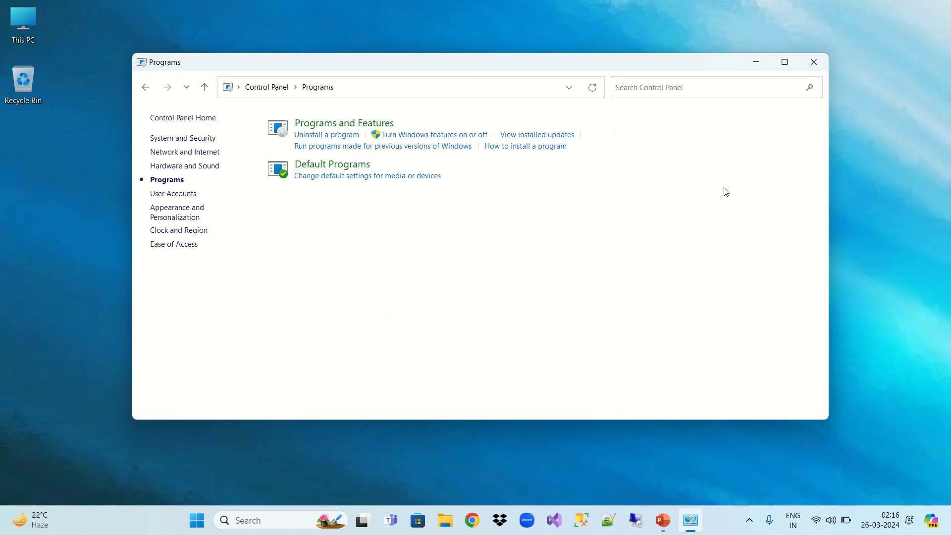
left_click(813, 62)
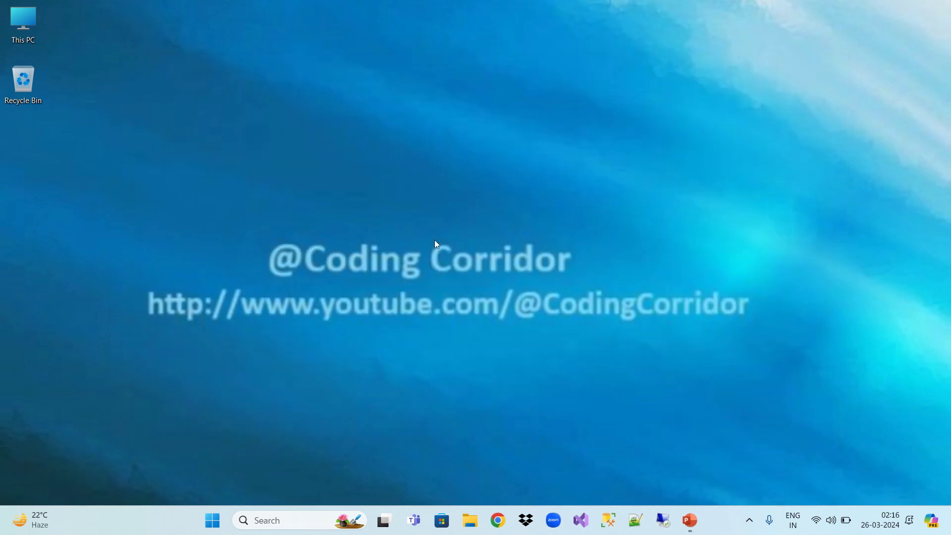
right_click(435, 240)
left_click(474, 307)
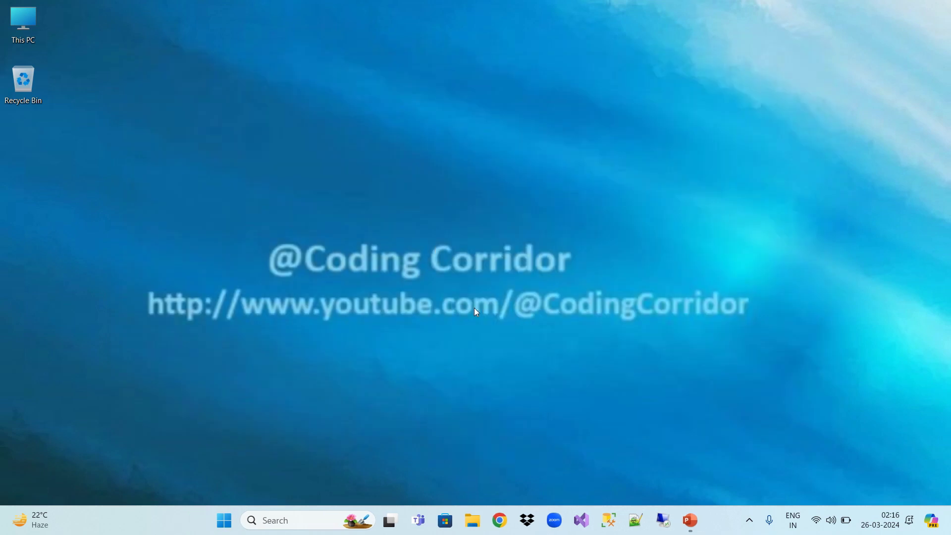
- Search Windows for "iis" to check that IIS Manager is available, and dismiss the search
key("super")
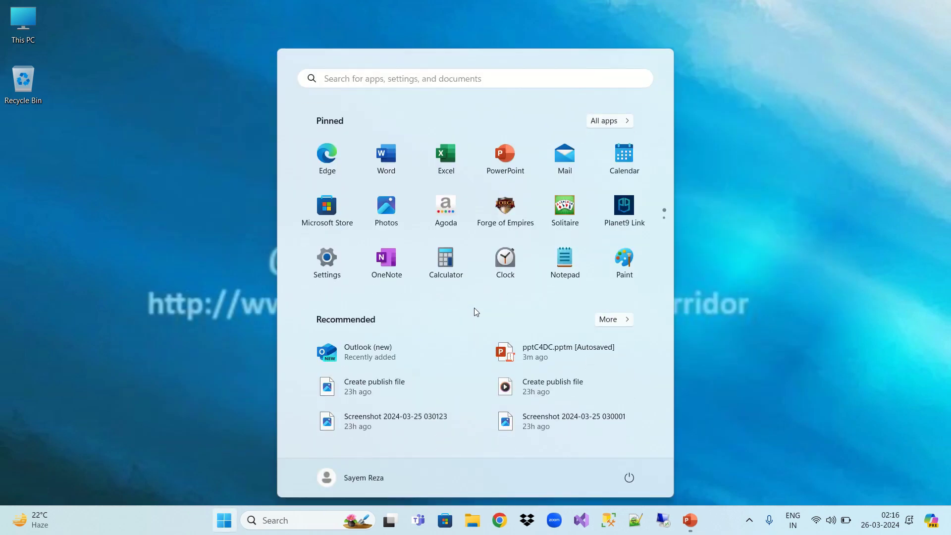
type("iis")
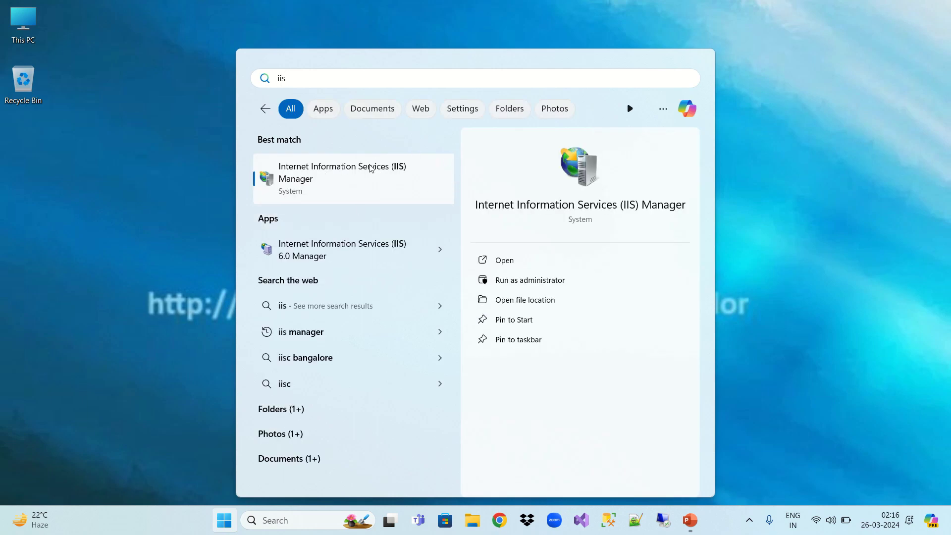
left_click(788, 150)
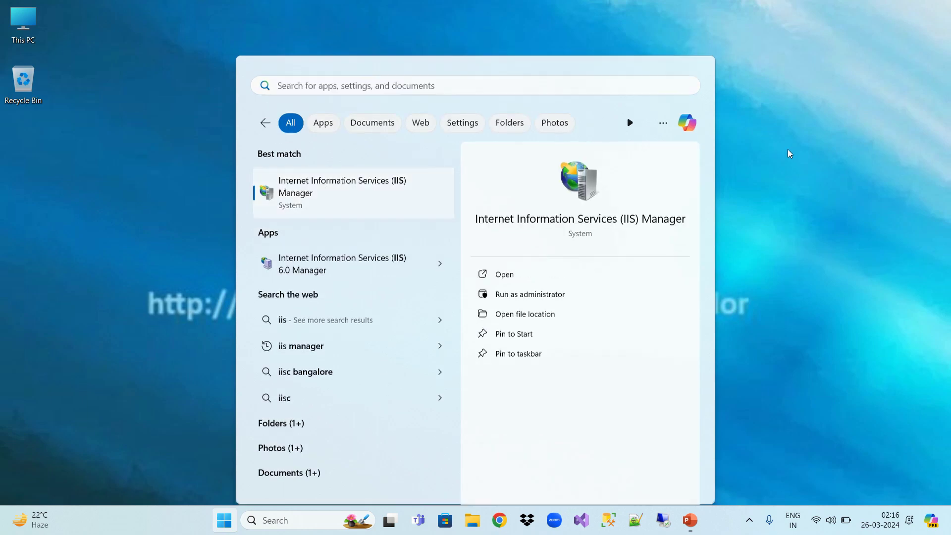
right_click(365, 159)
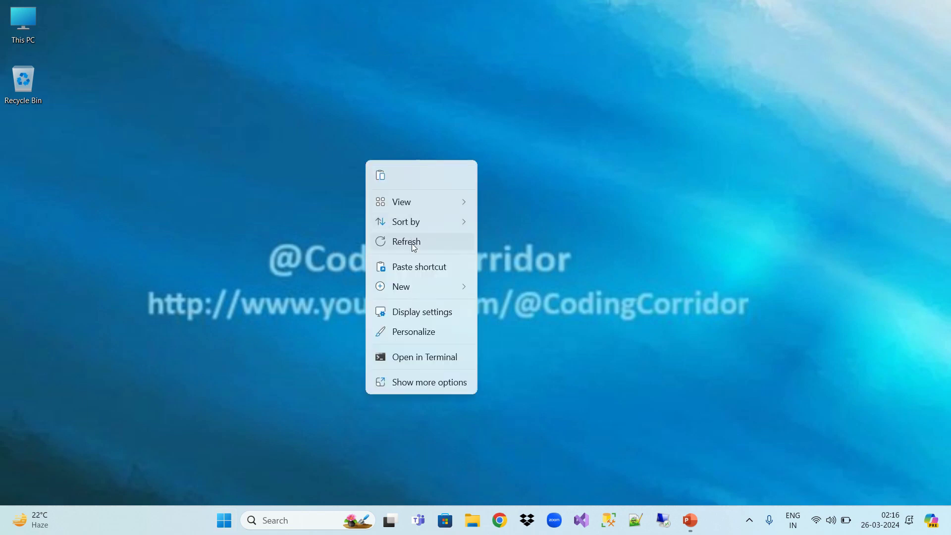
left_click(413, 242)
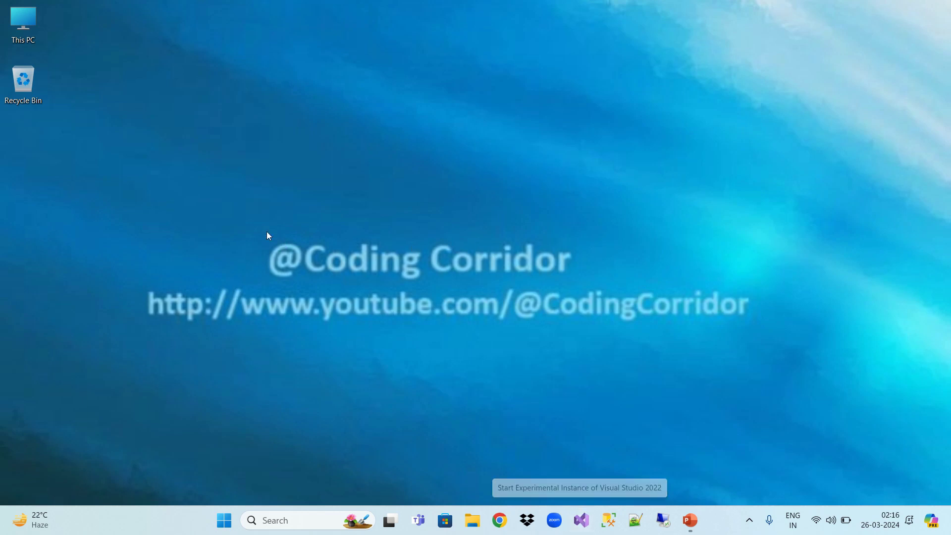
right_click(165, 174)
left_click(363, 296)
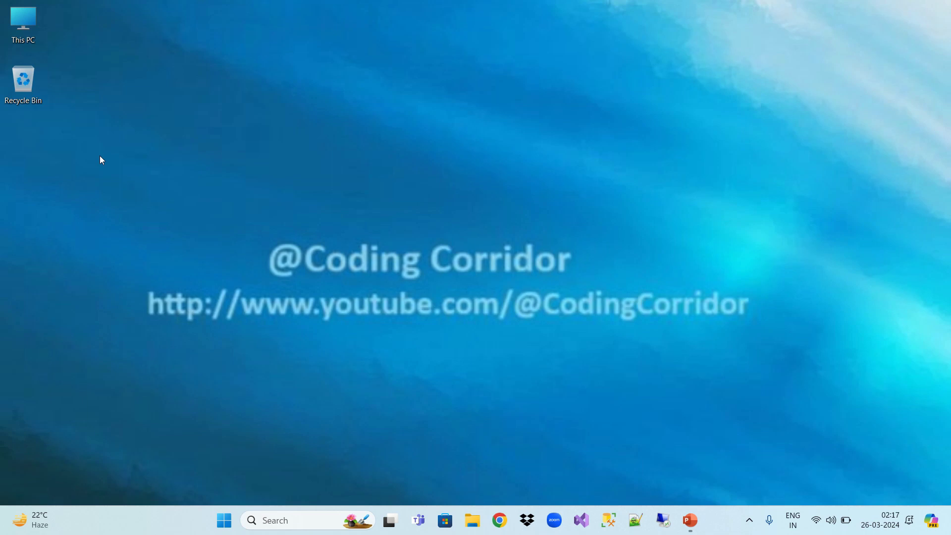
- Create a folder named "Build file" on the desktop and refresh the desktop
key("ctrl+shift+n")
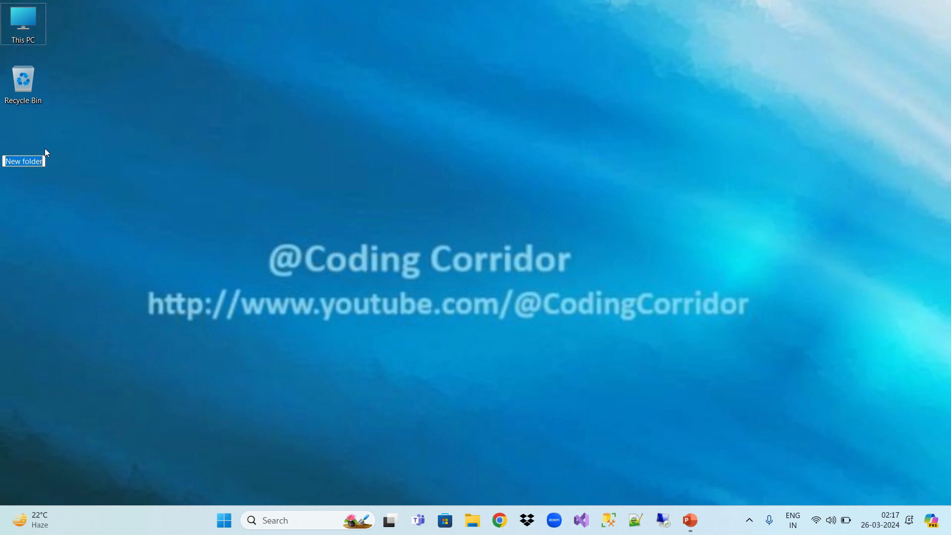
type("Buil")
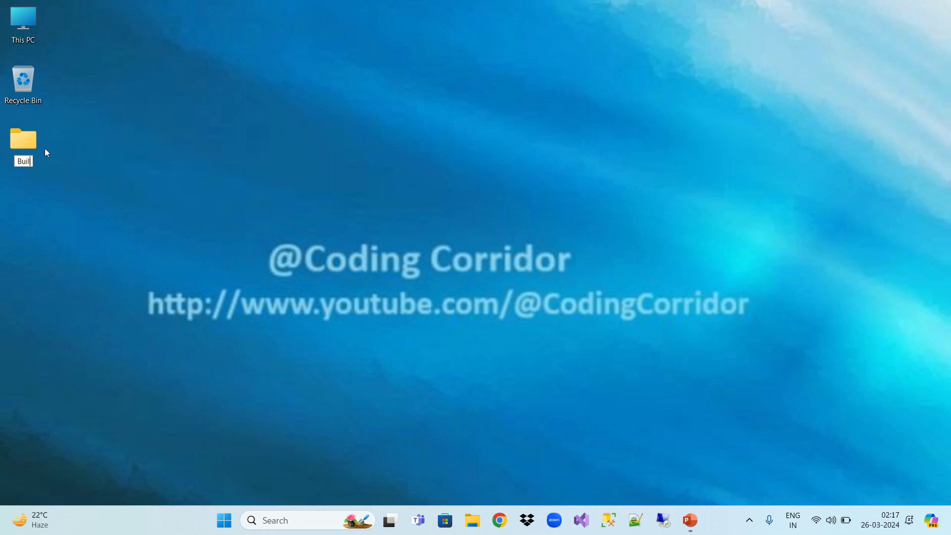
type("d file")
key("Return")
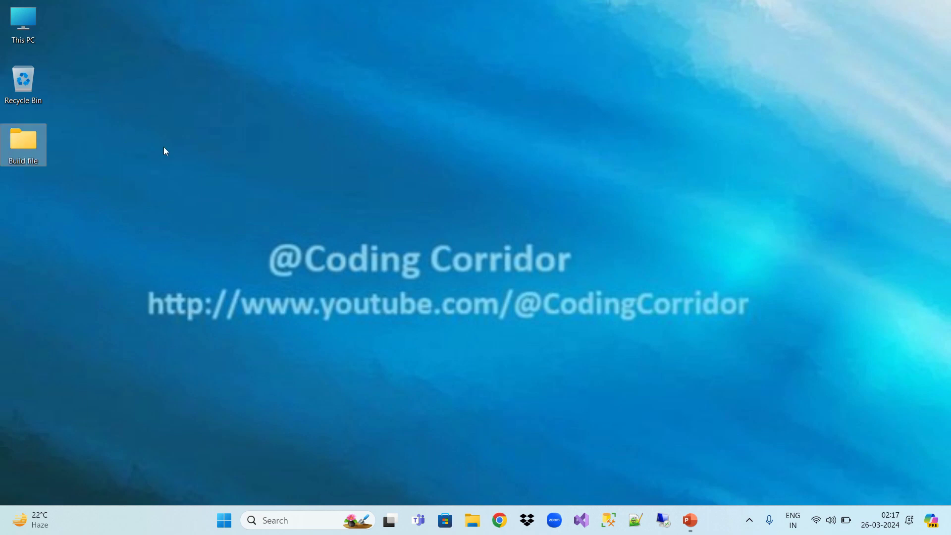
right_click(230, 136)
left_click(289, 216)
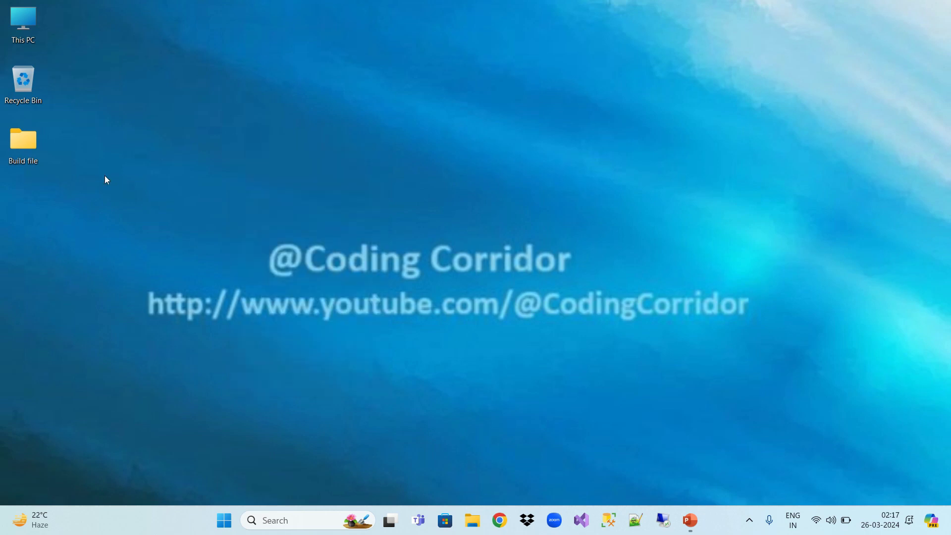
- Switch to Visual Studio 2022, open the recent solution CodingCorridor_Web Application.sln, and hide the Output window
double_click(31, 150)
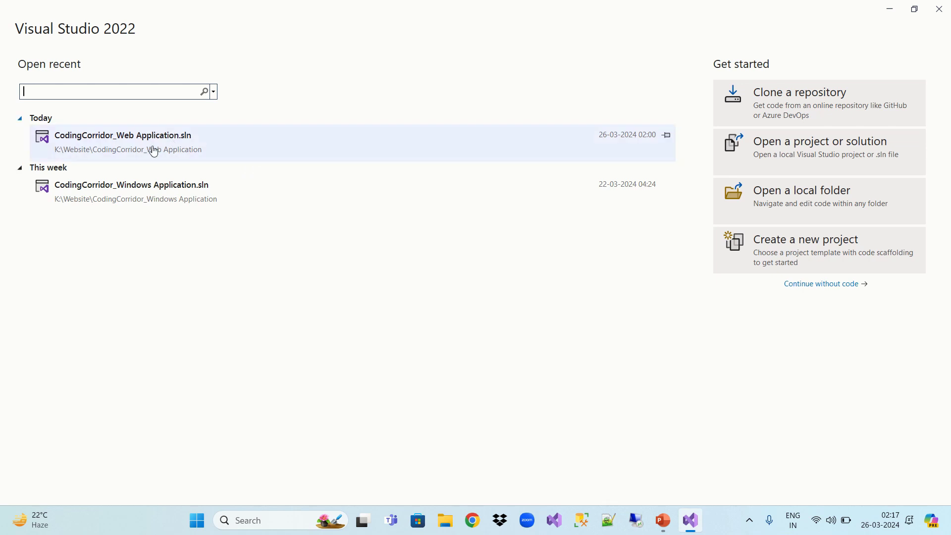
left_click(221, 147)
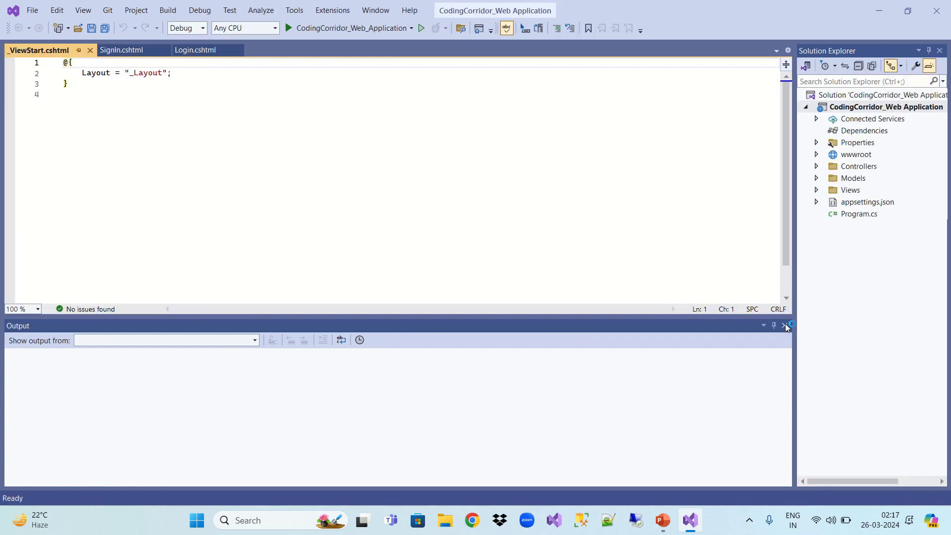
left_click(785, 324)
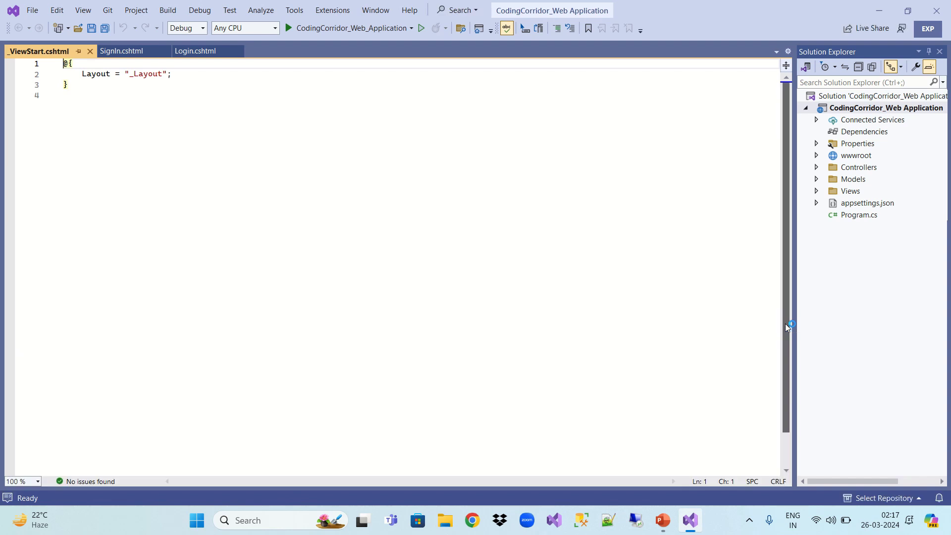
- Run CodingCorridor_Web_Application in Debug to check its login page in the browser, close the browser, and hide the Output window
left_click(337, 28)
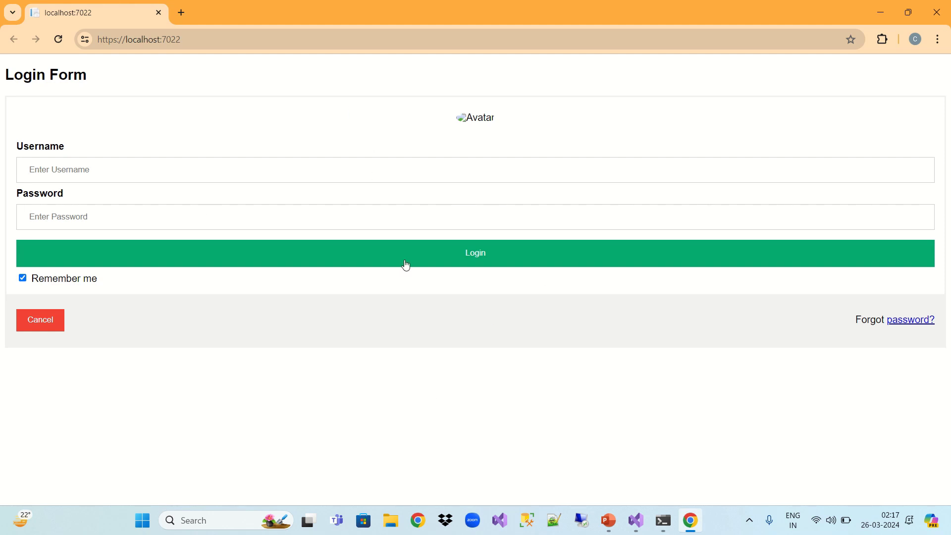
left_click(931, 23)
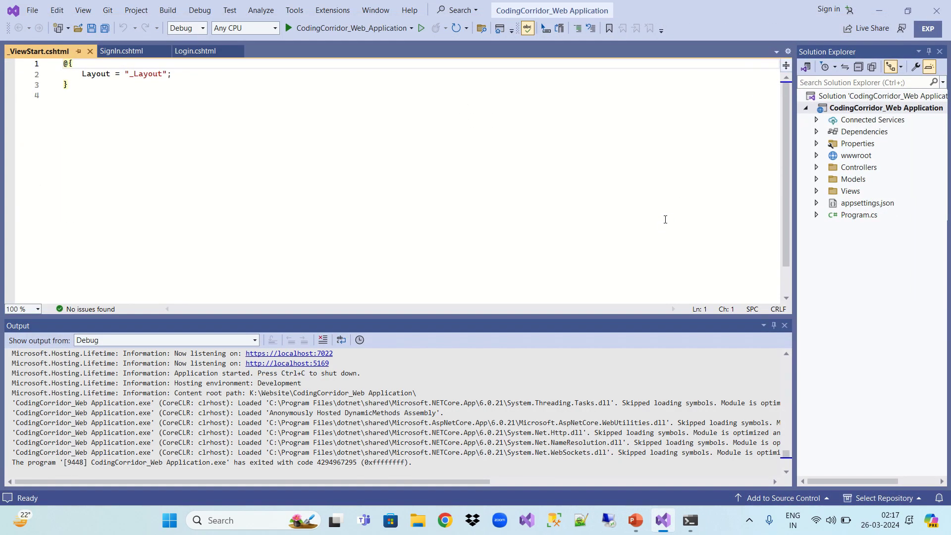
left_click(784, 325)
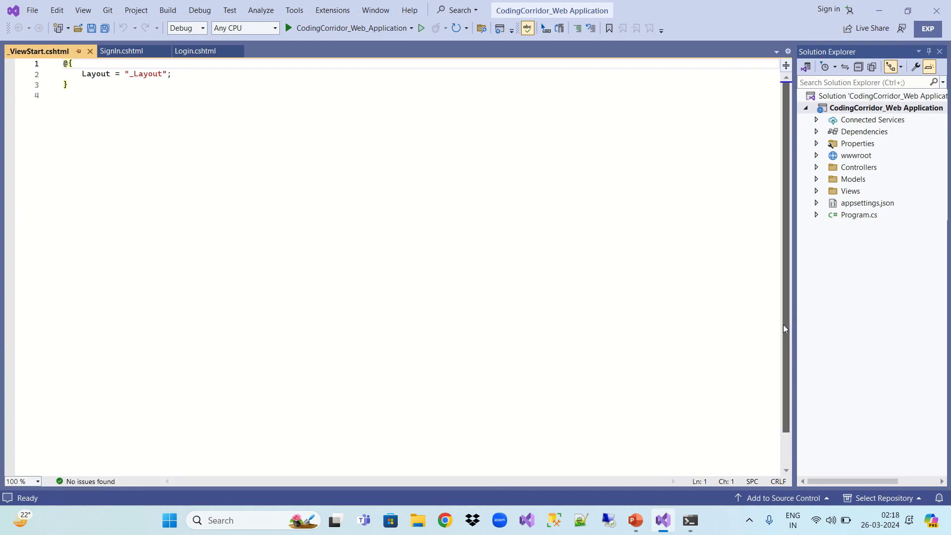
- Create a folder publish profile for the CodingCorridor_Web Application project, targeting the Build file folder on the desktop
right_click(846, 110)
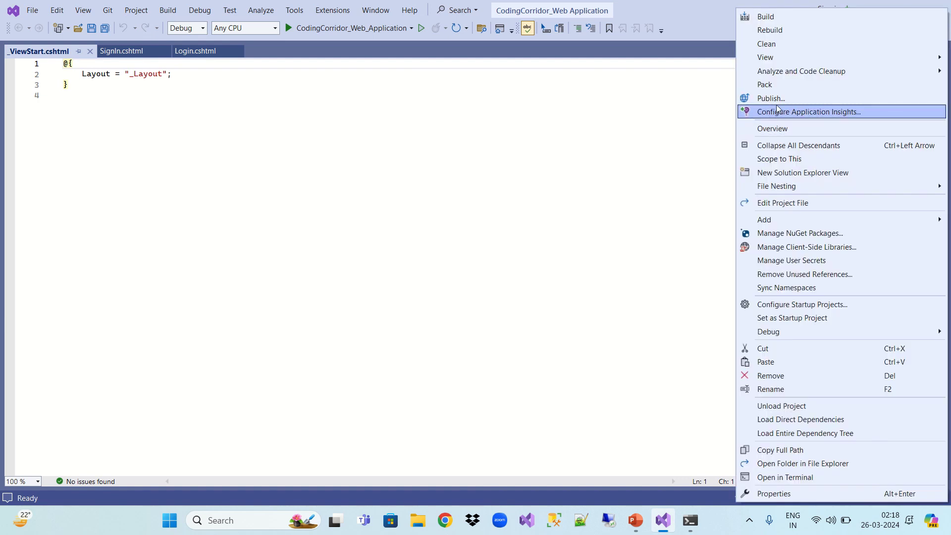
left_click(776, 98)
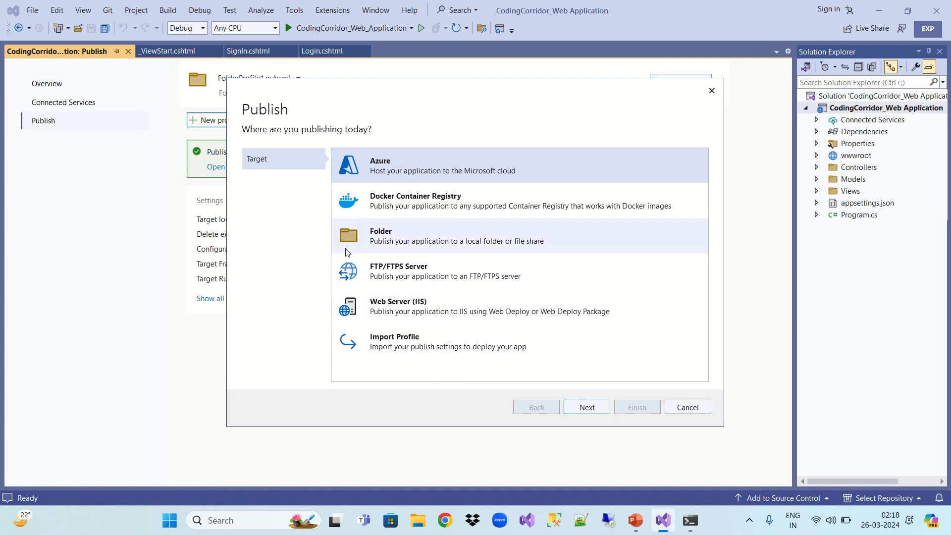
left_click(403, 243)
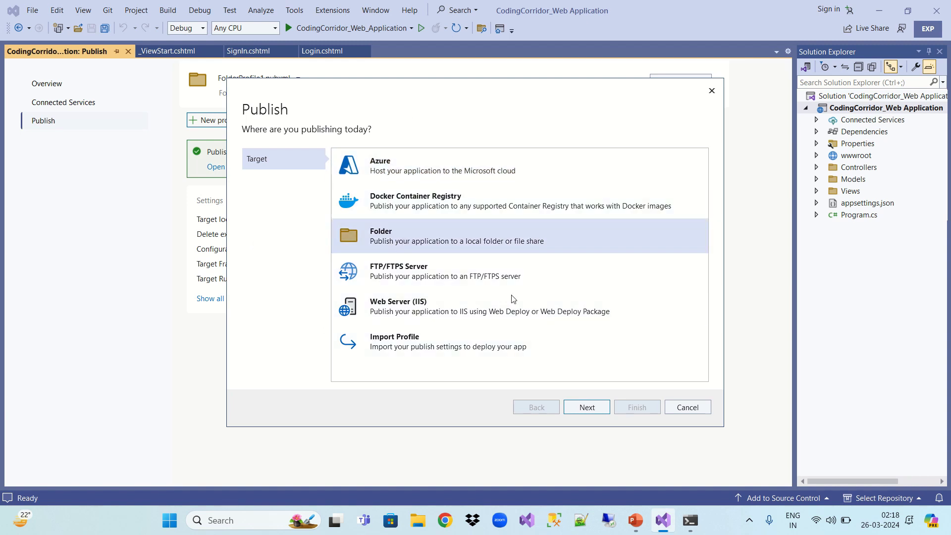
left_click(586, 407)
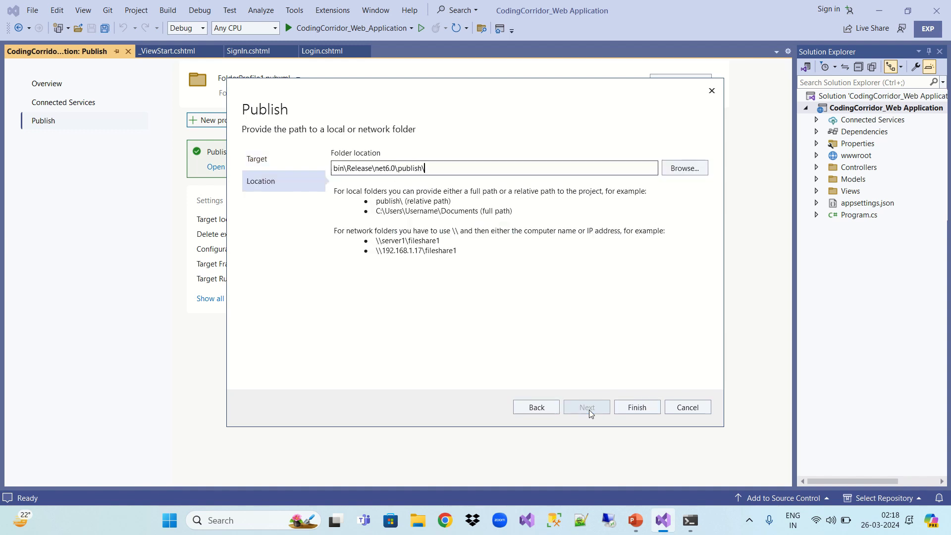
left_click(691, 164)
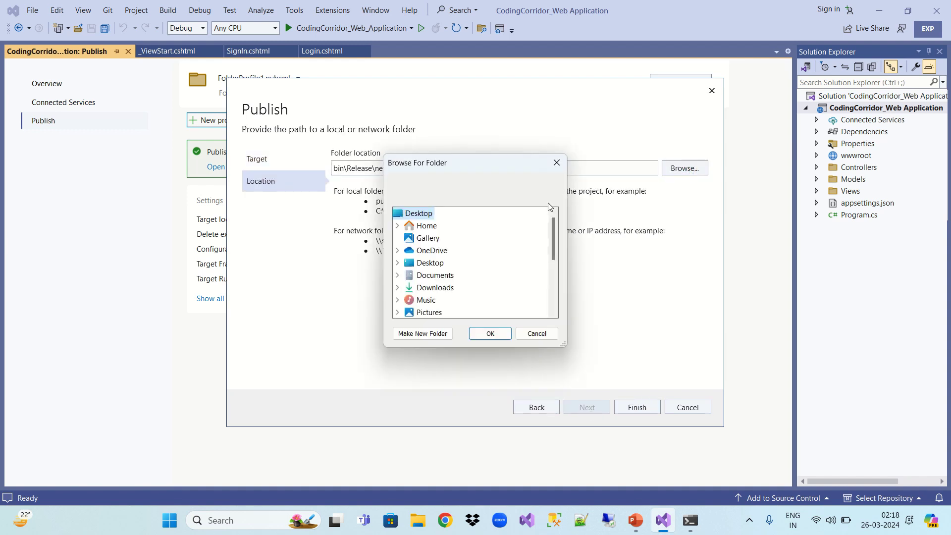
left_click_drag(553, 253, 554, 289)
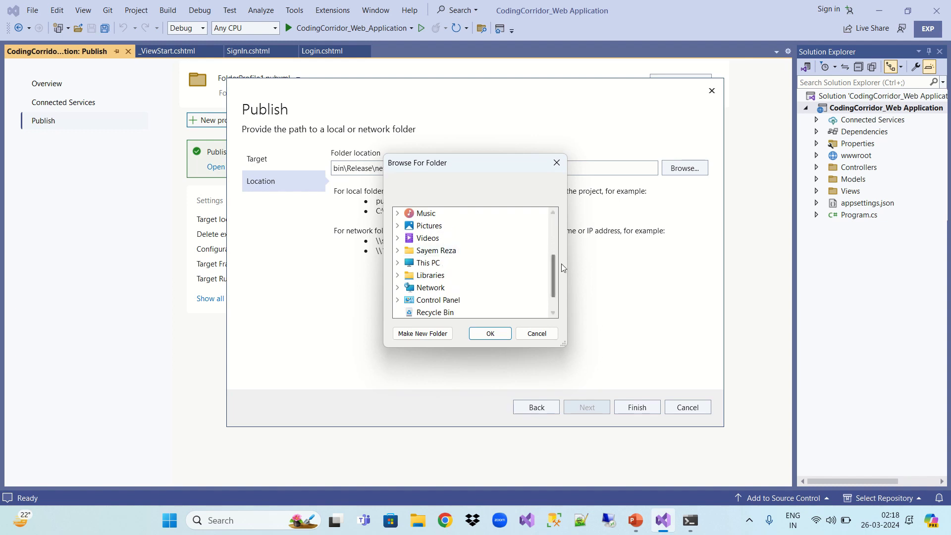
scroll(555, 275, "down", 1)
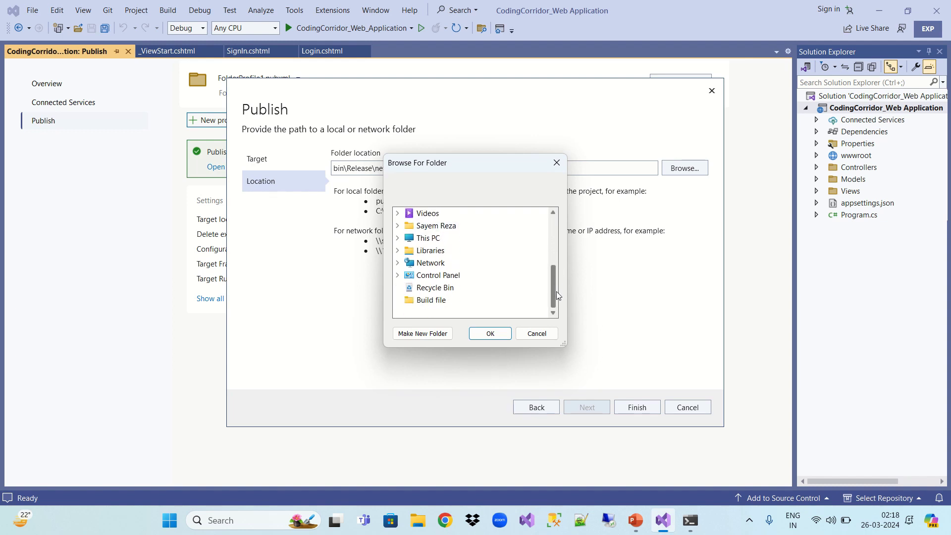
left_click(437, 302)
left_click(490, 334)
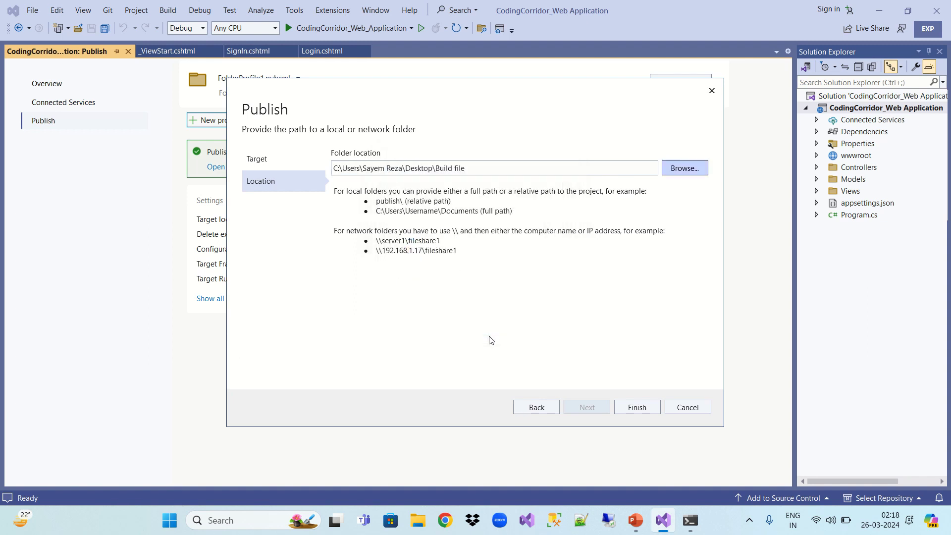
left_click(636, 407)
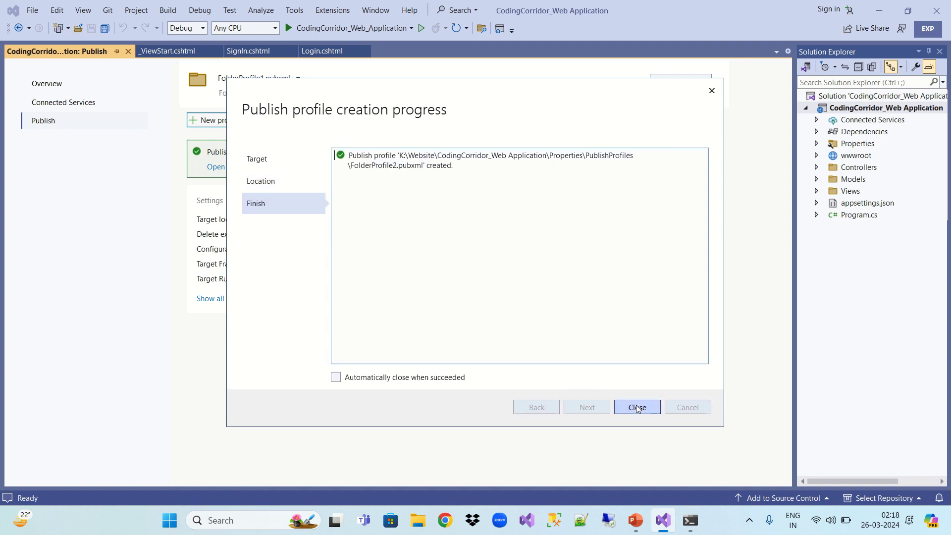
left_click(636, 407)
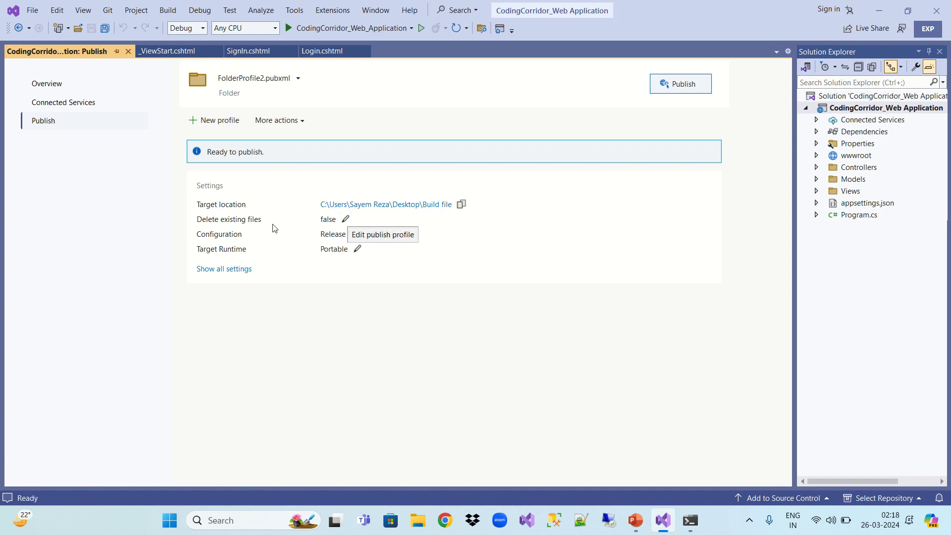
- Review the new profile's publish settings, keep "Delete all existing files prior to publish" off, and save them
left_click(345, 219)
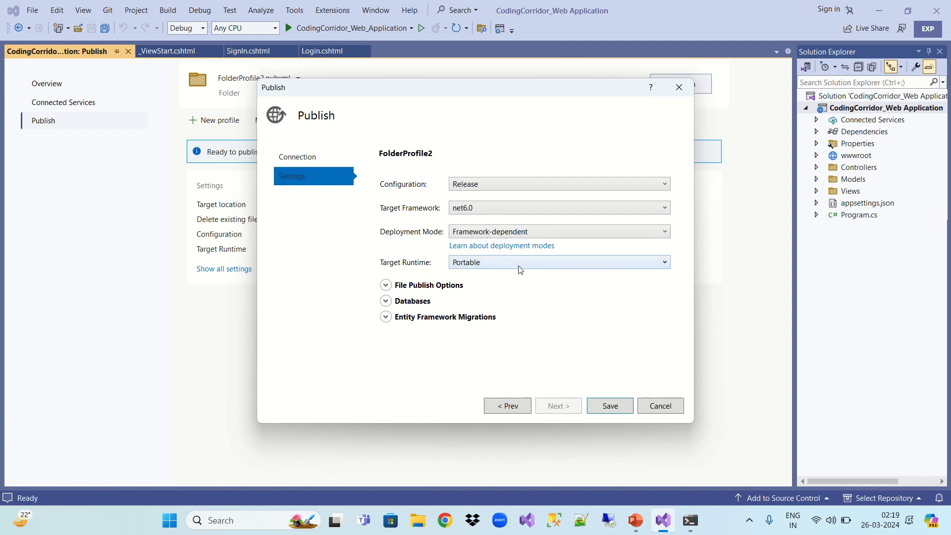
left_click(386, 285)
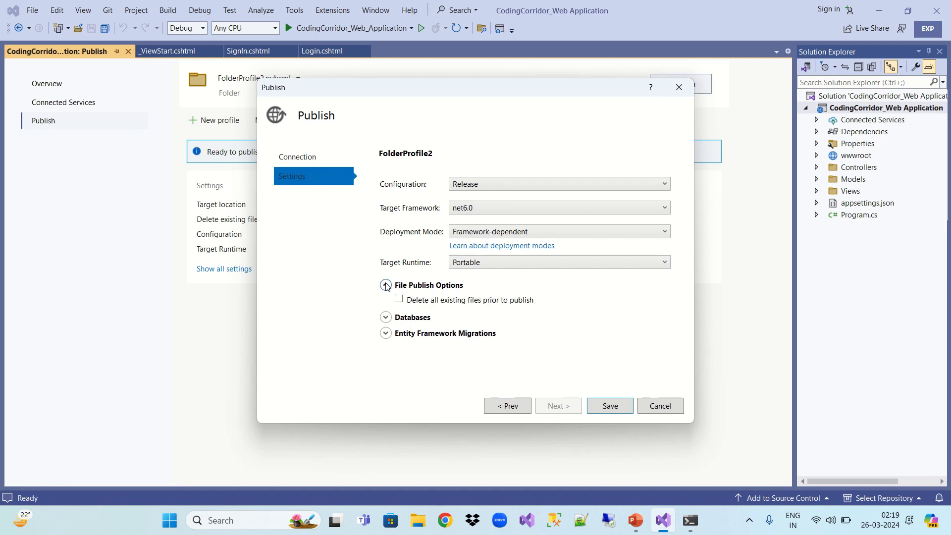
left_click(398, 299)
left_click(399, 300)
left_click(610, 406)
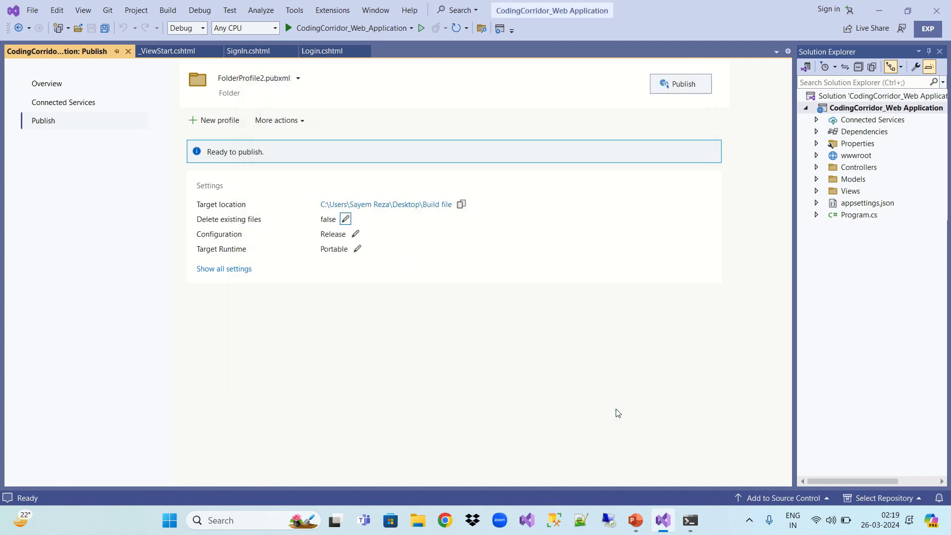
- Publish the web application with the new folder profile and close Visual Studio
left_click(679, 85)
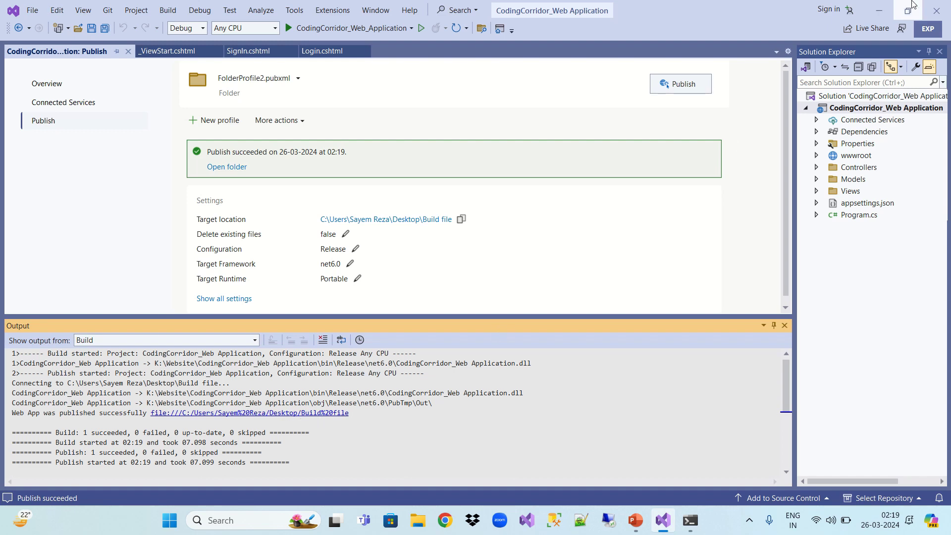
left_click(936, 10)
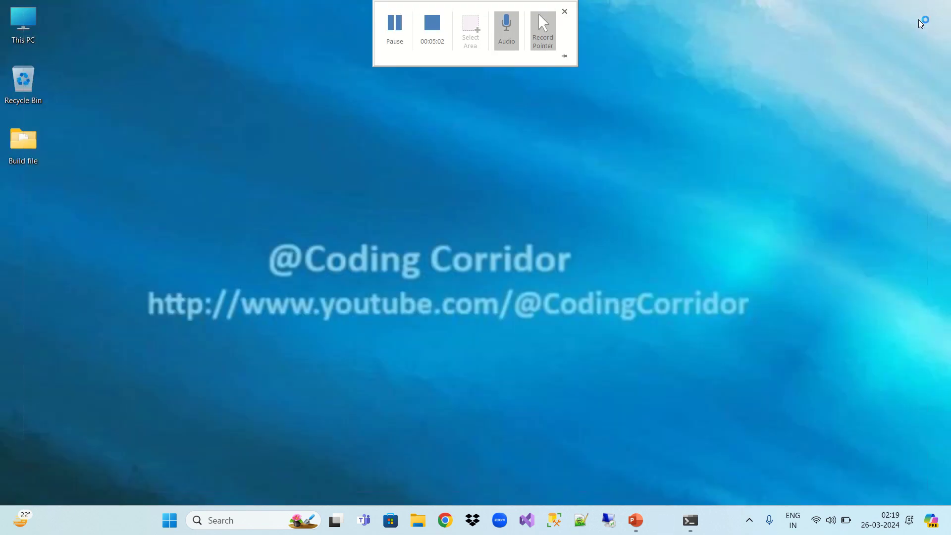
- Check the published files in the desktop's Build file folder, and close the folder
double_click(32, 138)
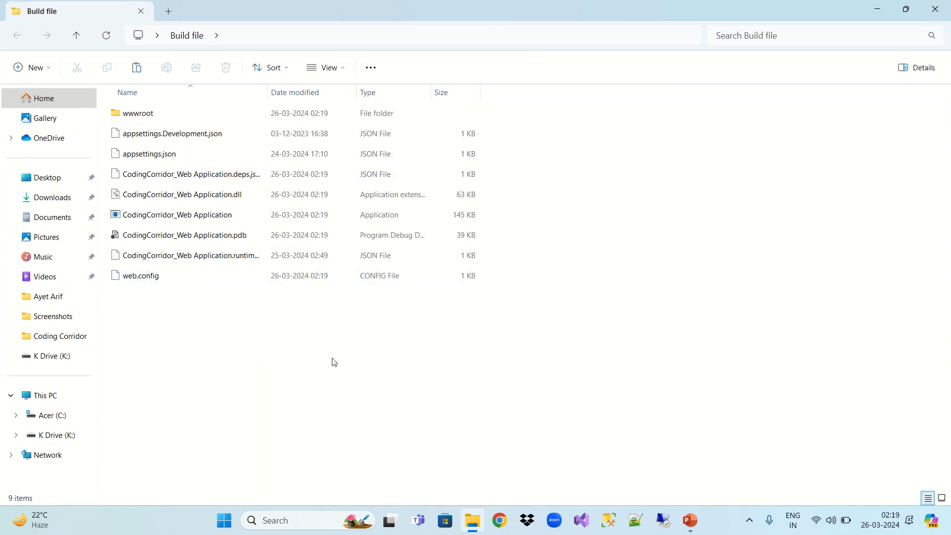
left_click_drag(327, 366, 399, 58)
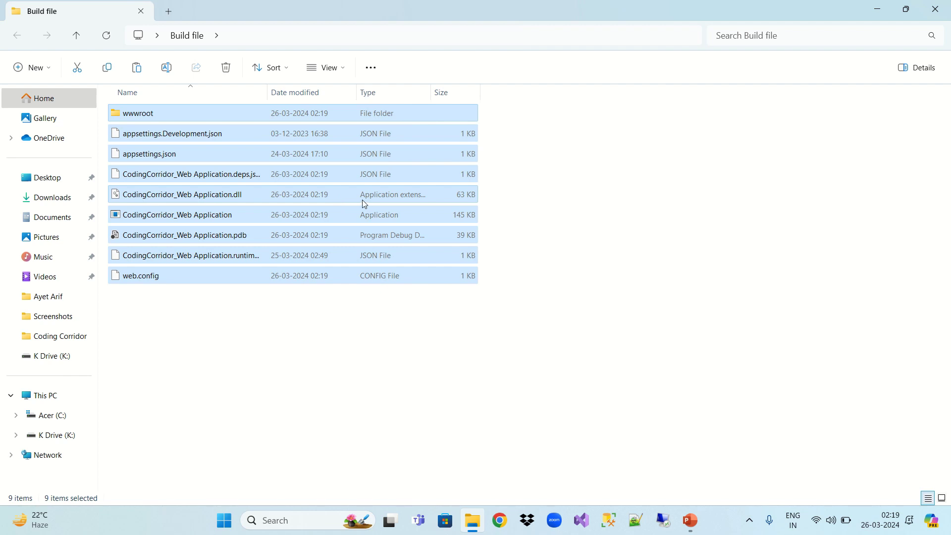
left_click(651, 212)
left_click(935, 11)
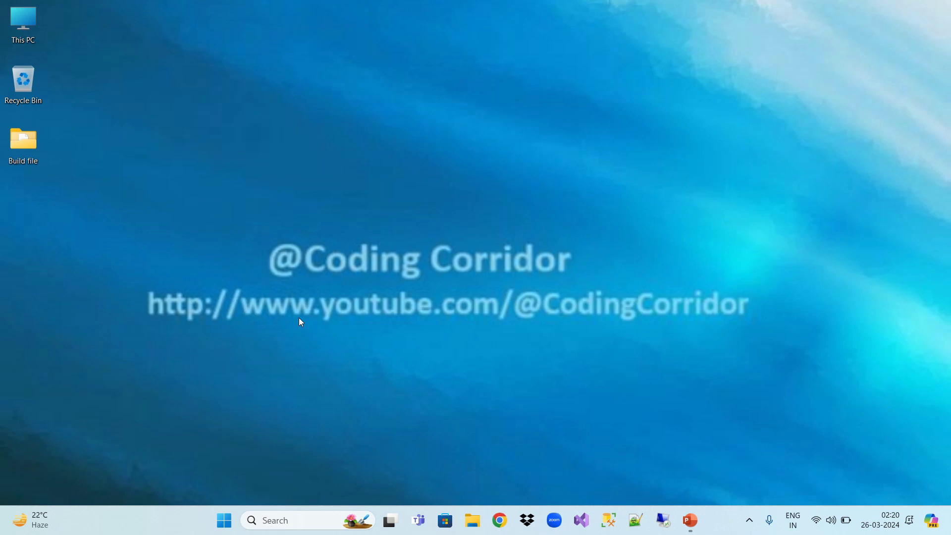
- Search Windows for "iis", open Internet Information Services (IIS) Manager, and maximize it
key("super")
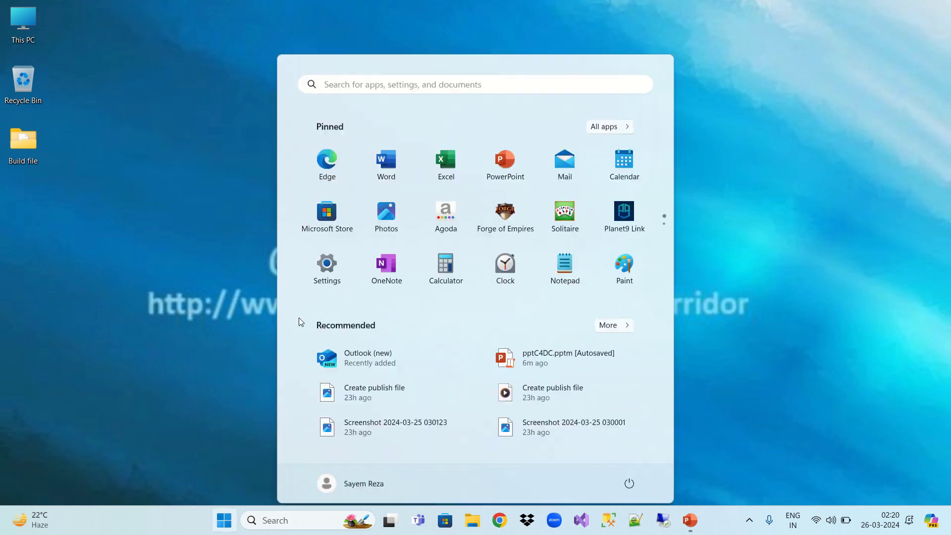
type("iis")
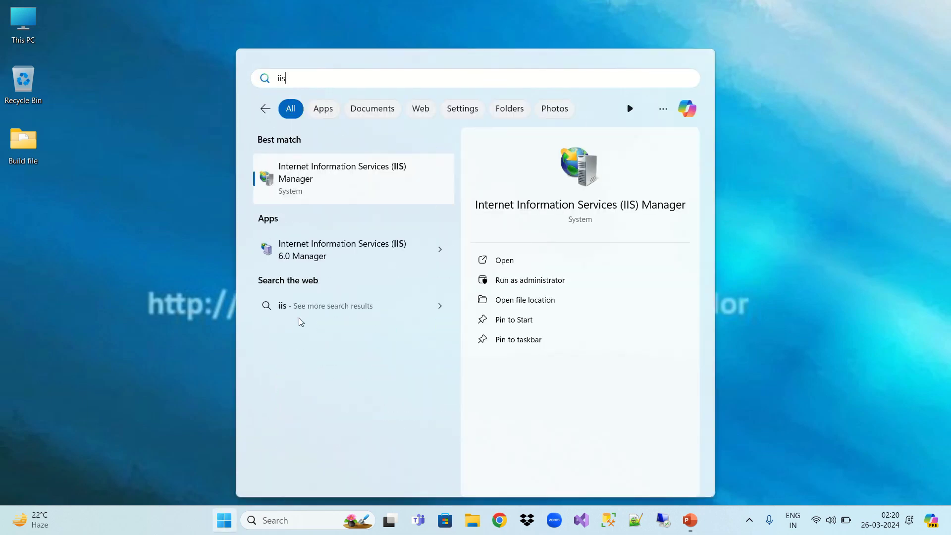
left_click(333, 180)
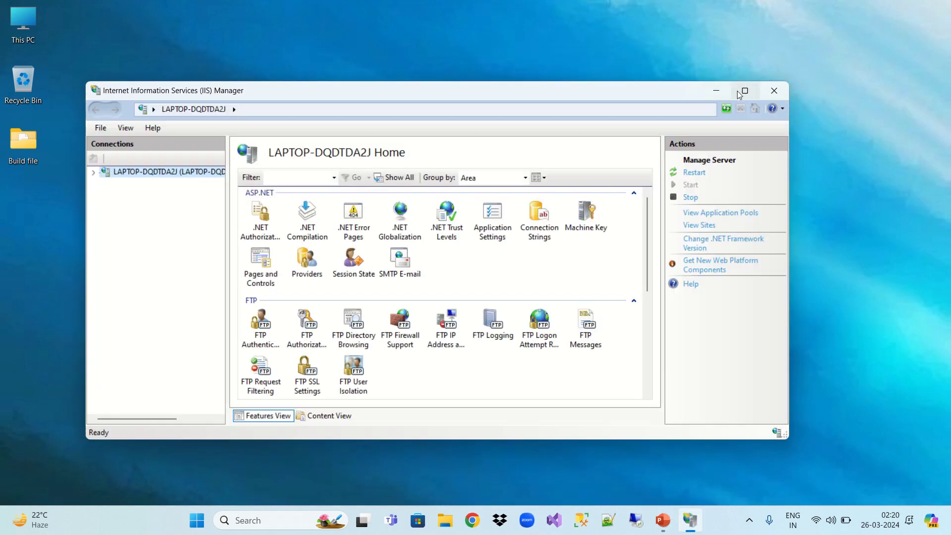
left_click(745, 91)
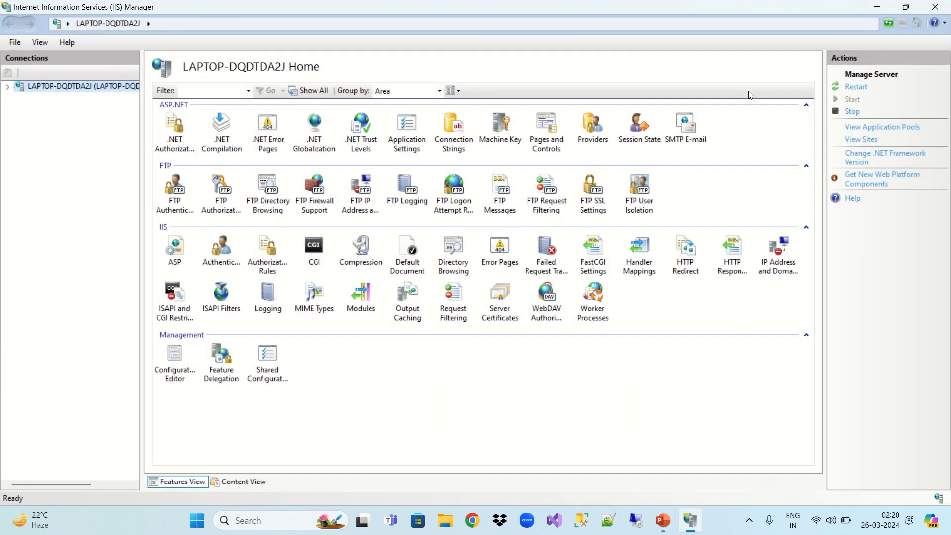
- Expand the server and its Sites node in the connections tree, and view the commands available for Sites
left_click(8, 87)
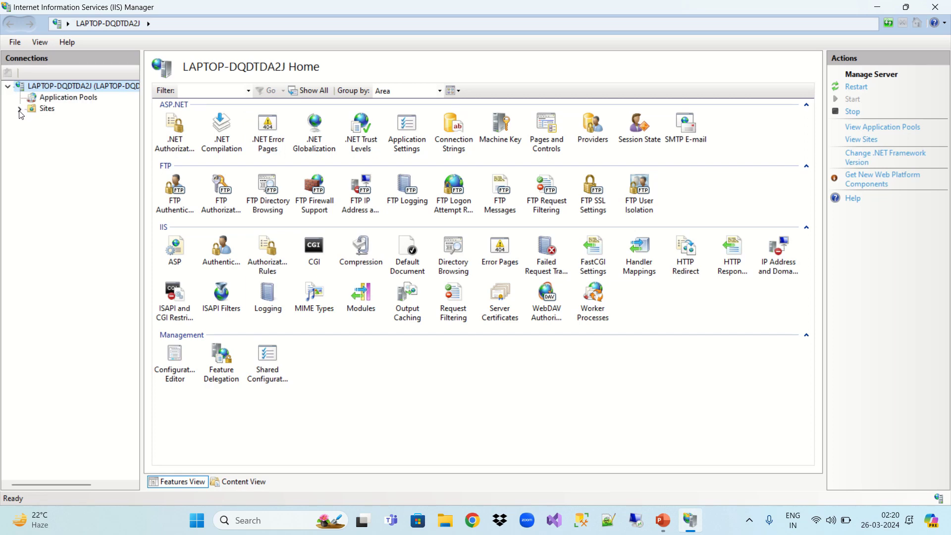
left_click(19, 110)
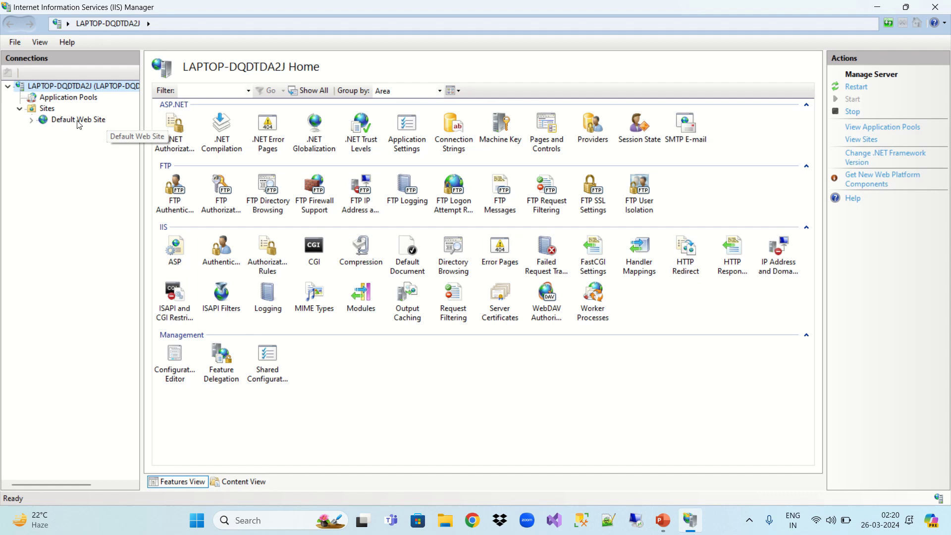
right_click(49, 110)
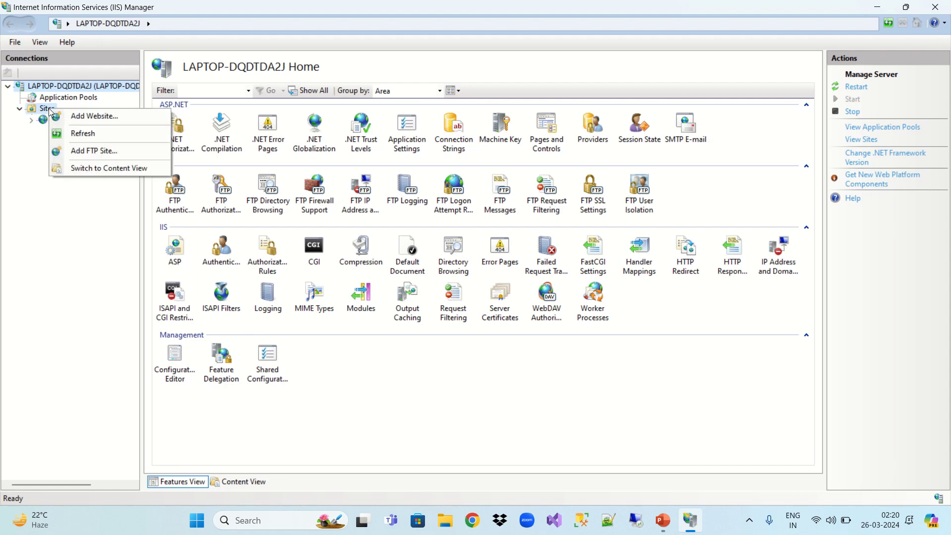
key("Escape")
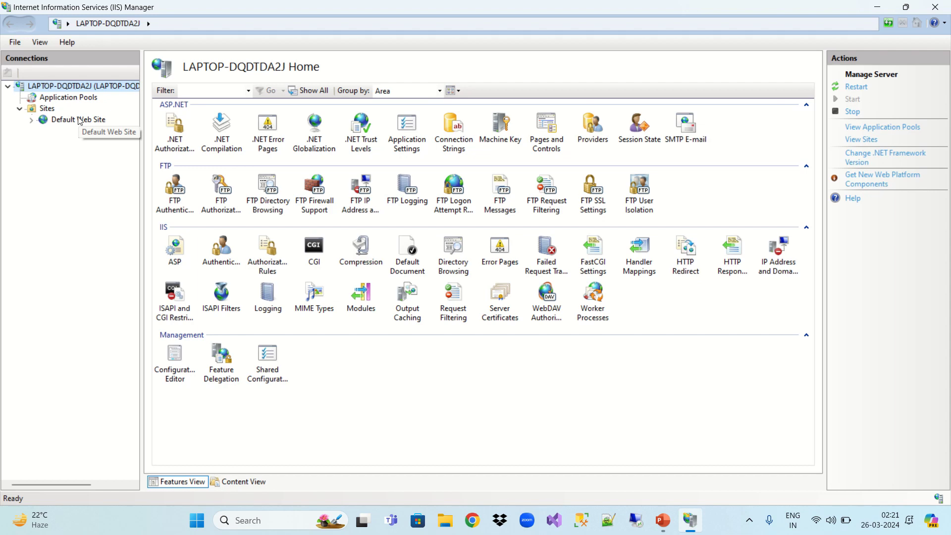
- Examine the site bindings of Default Web Site, and close them without changes
left_click(79, 120)
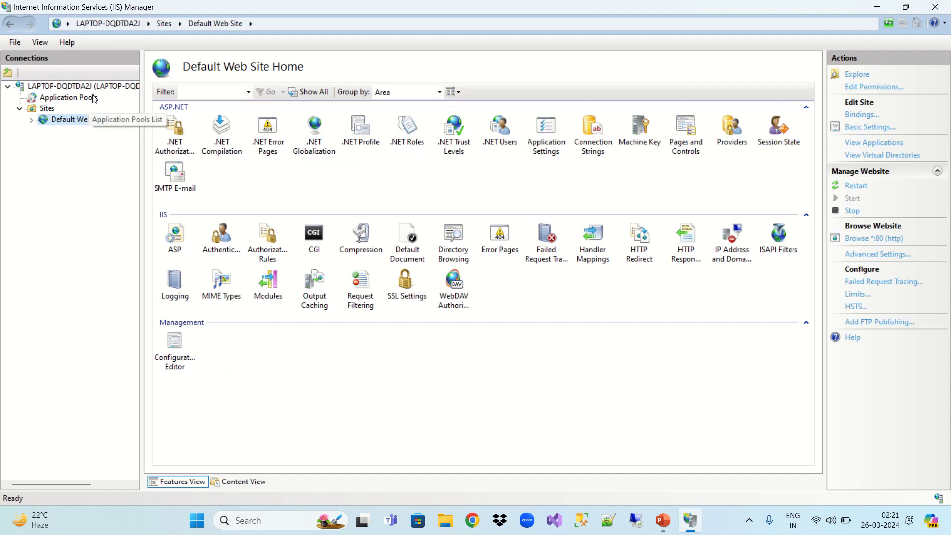
right_click(90, 119)
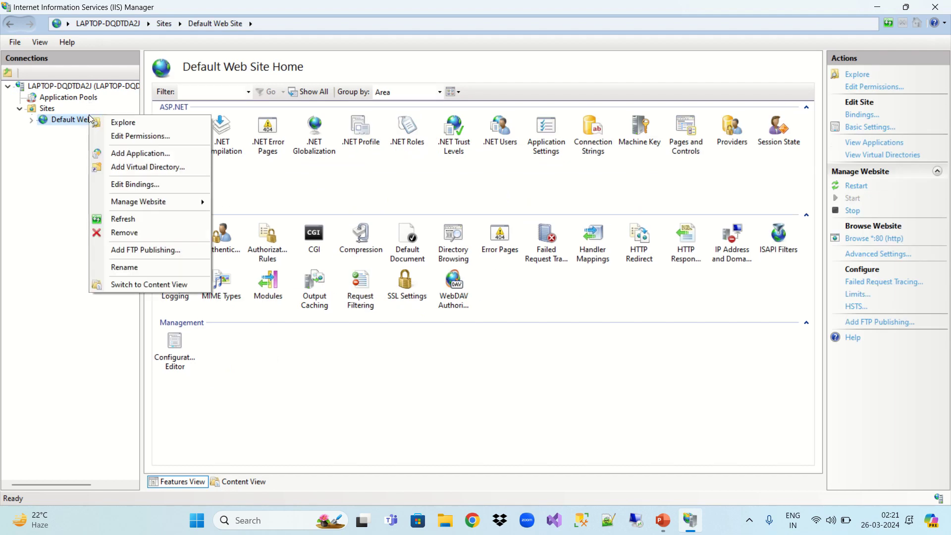
left_click(138, 187)
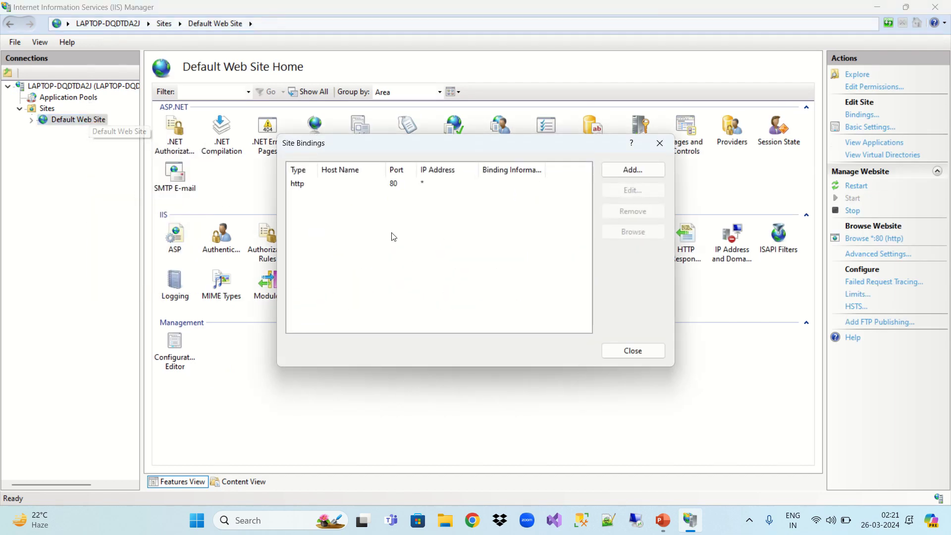
left_click(659, 142)
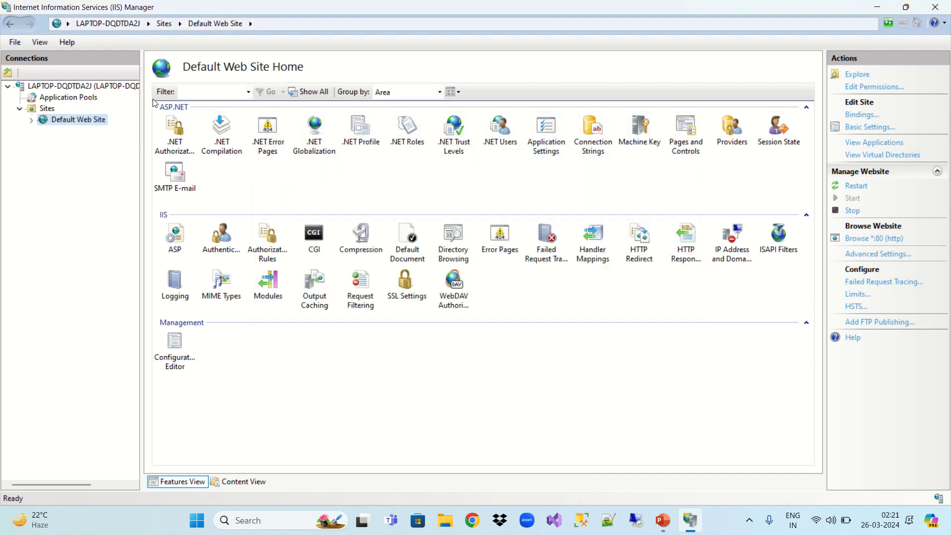
- Examine the advanced settings of Default Web Site, including its application pool and physical path, and close them
right_click(94, 120)
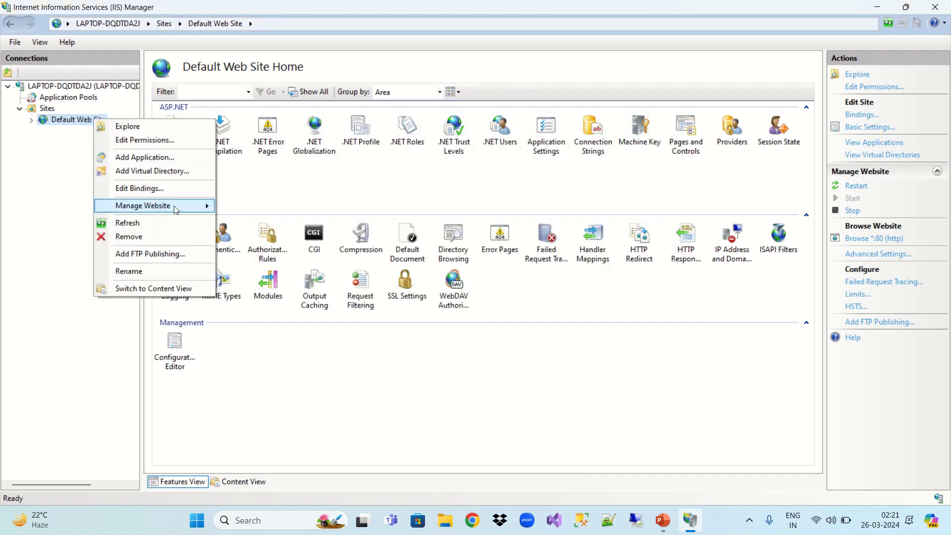
mouse_move(189, 208)
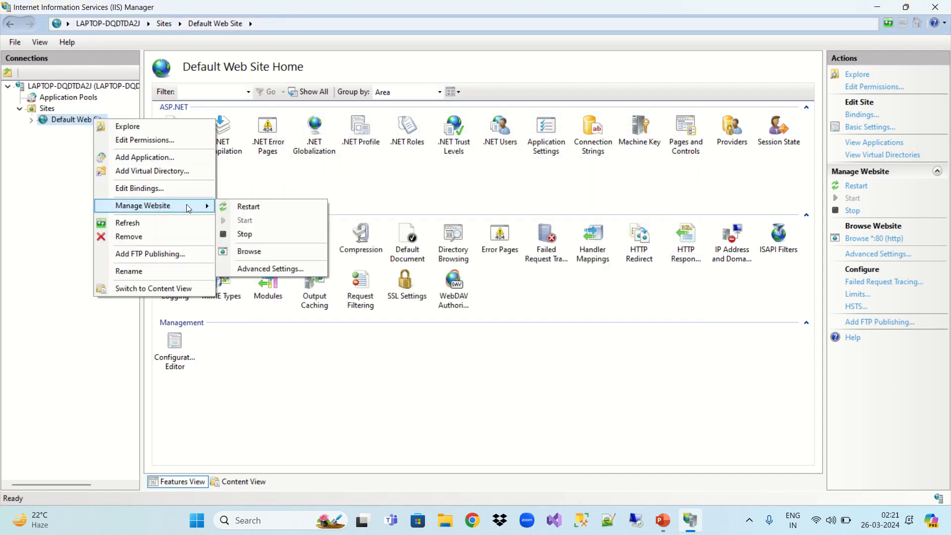
left_click(269, 272)
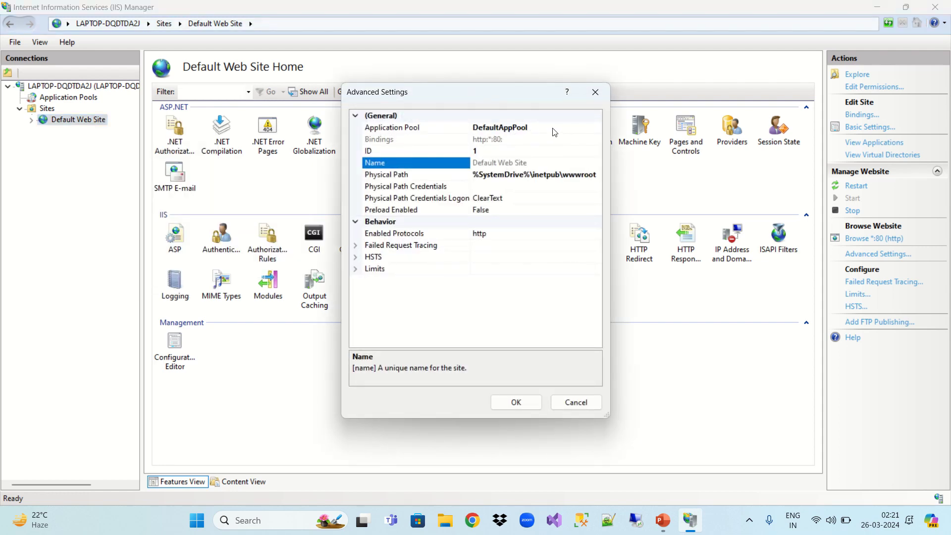
left_click(518, 403)
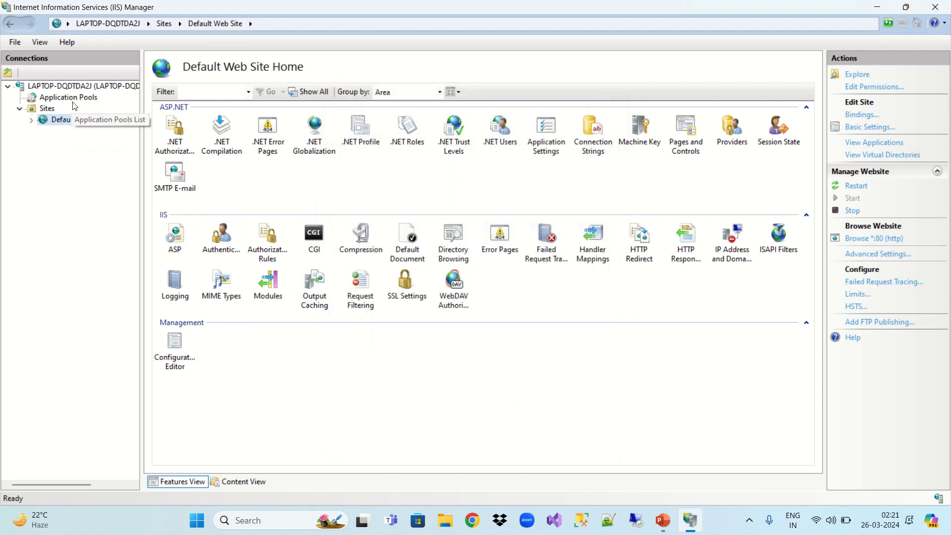
- Examine the server's application pools and select DefaultAppPool to view its status and available commands
left_click(73, 99)
left_click(206, 213)
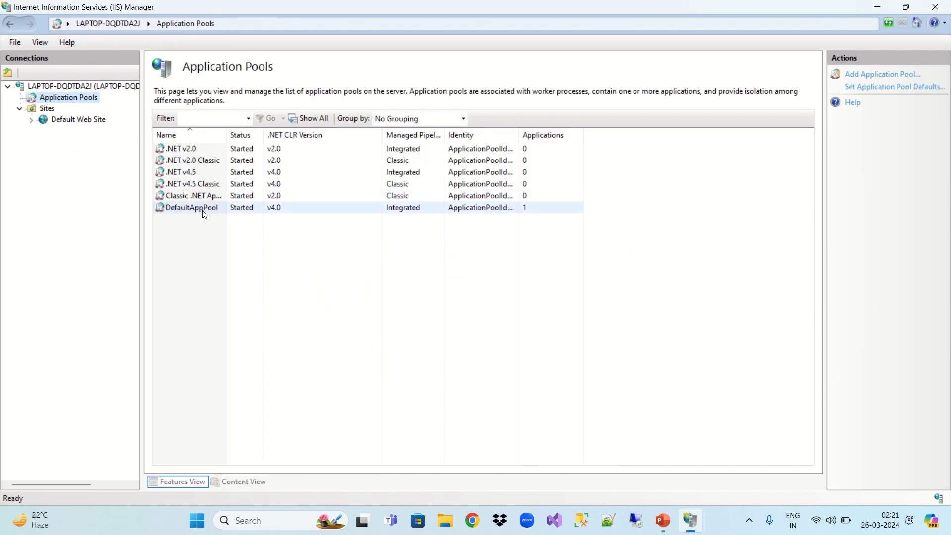
left_click(233, 211)
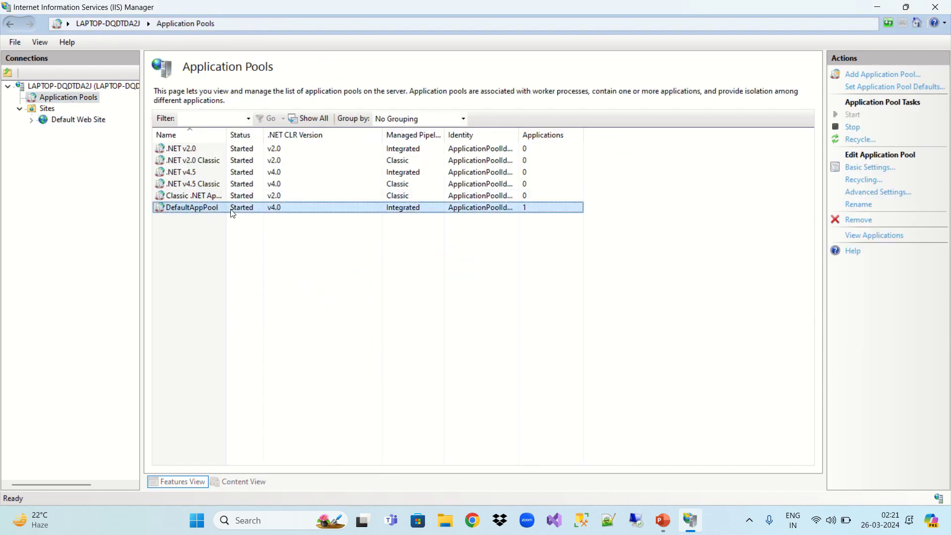
- Open Default Web Site's content folder in File Explorer and permanently delete all of its existing files and folders
left_click(86, 122)
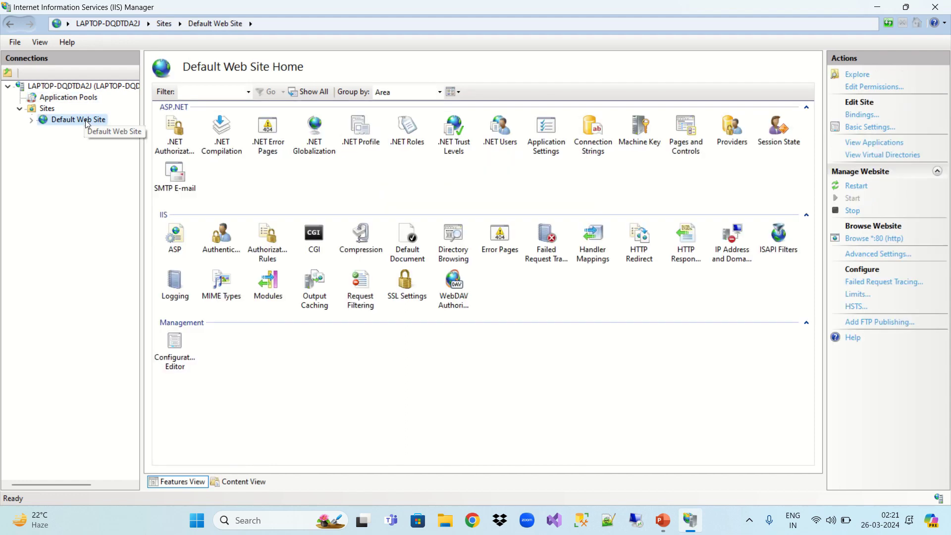
right_click(87, 124)
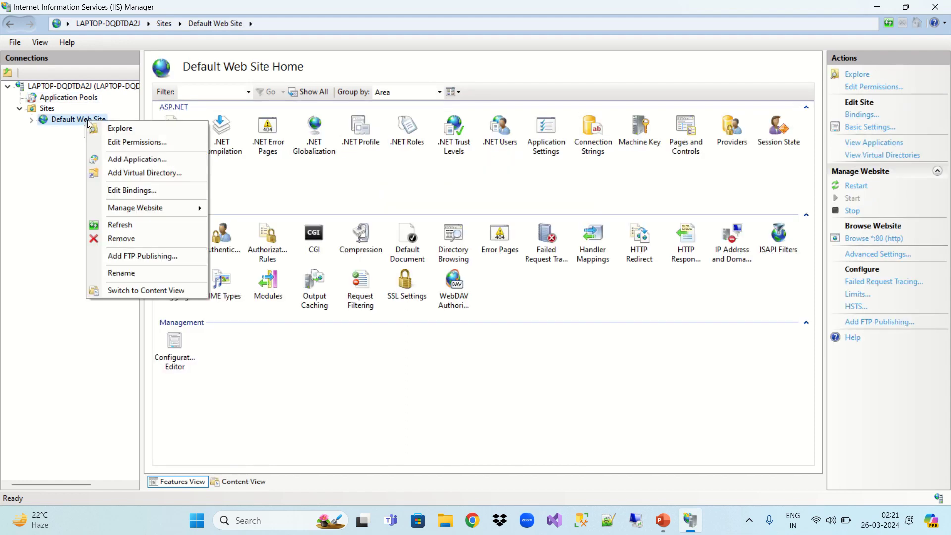
left_click(120, 129)
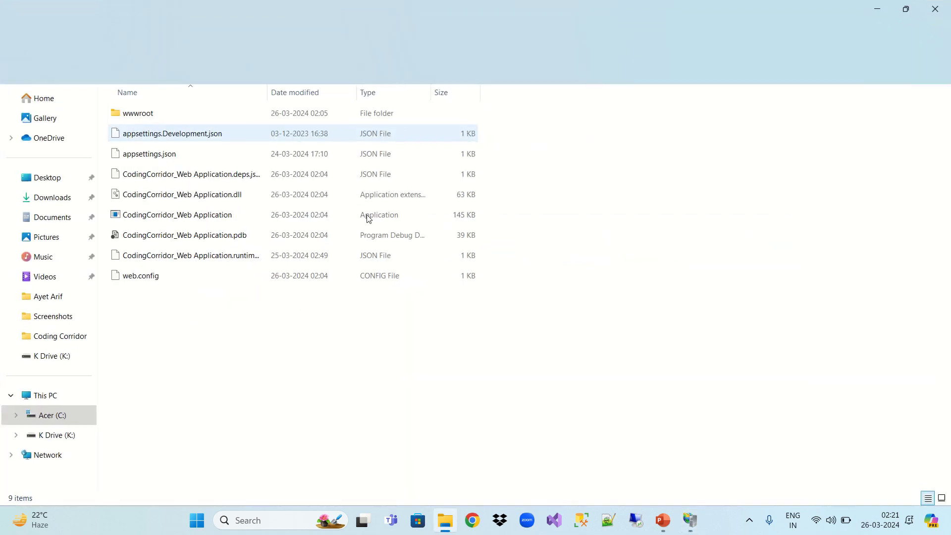
key("ctrl+a")
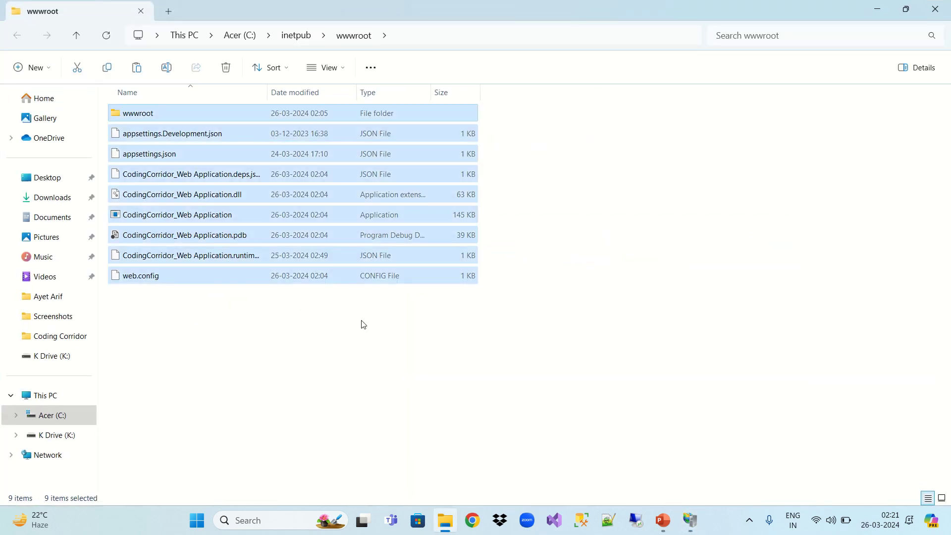
key("shift+Delete")
key("Return")
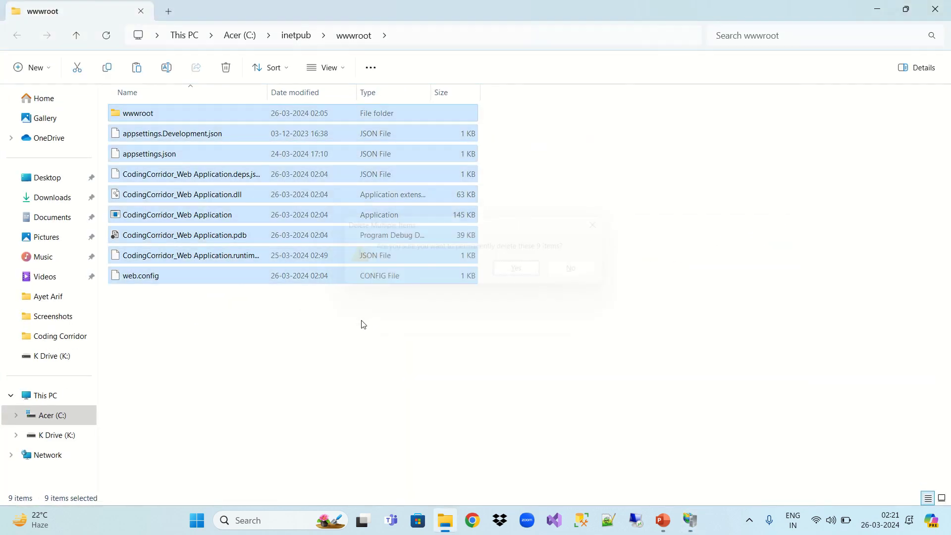
left_click(434, 230)
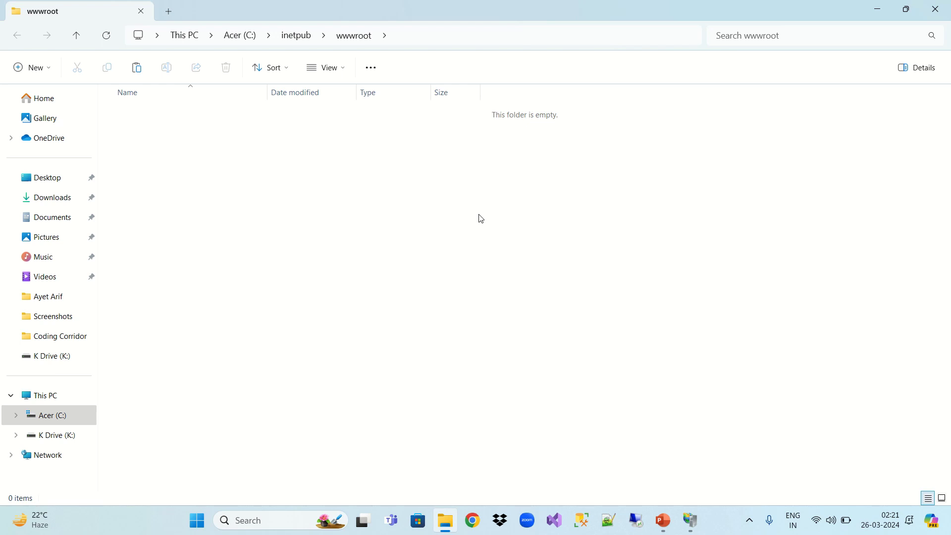
- Paste the copied build files into inetpub\wwwroot with administrator permission for all items, and close the folder
key("ctrl+v")
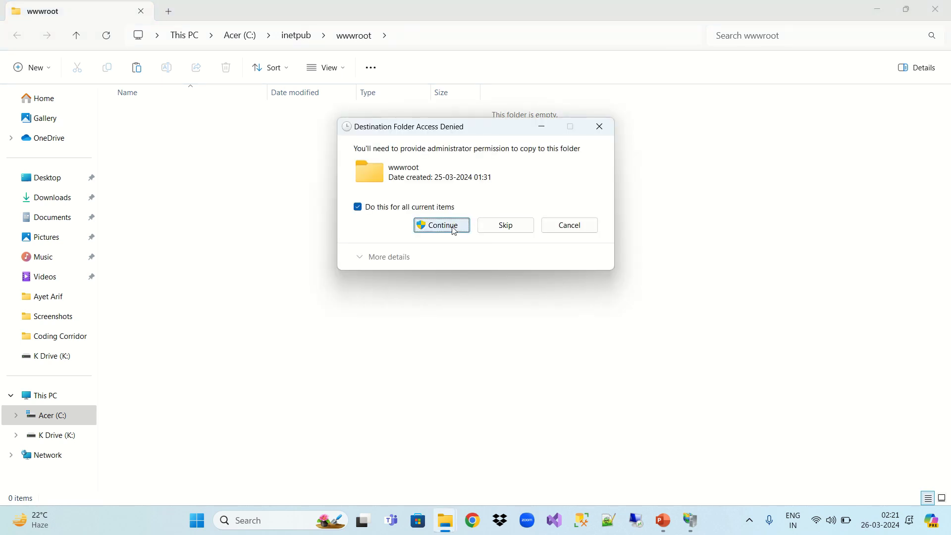
left_click(454, 229)
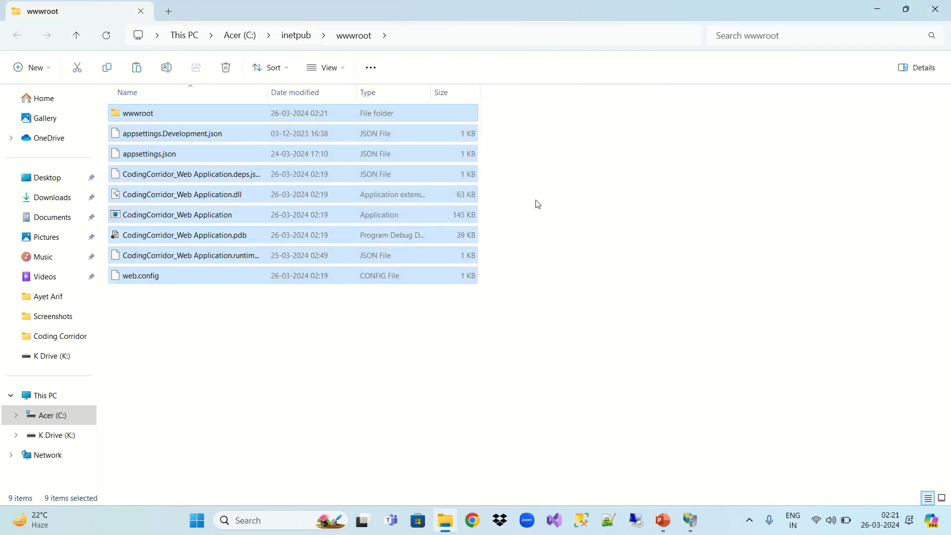
left_click(538, 204)
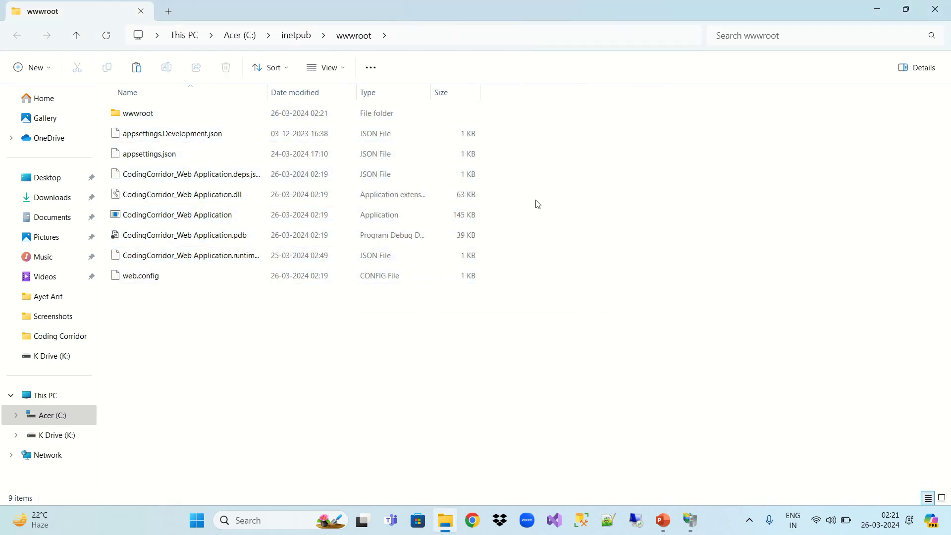
left_click(934, 10)
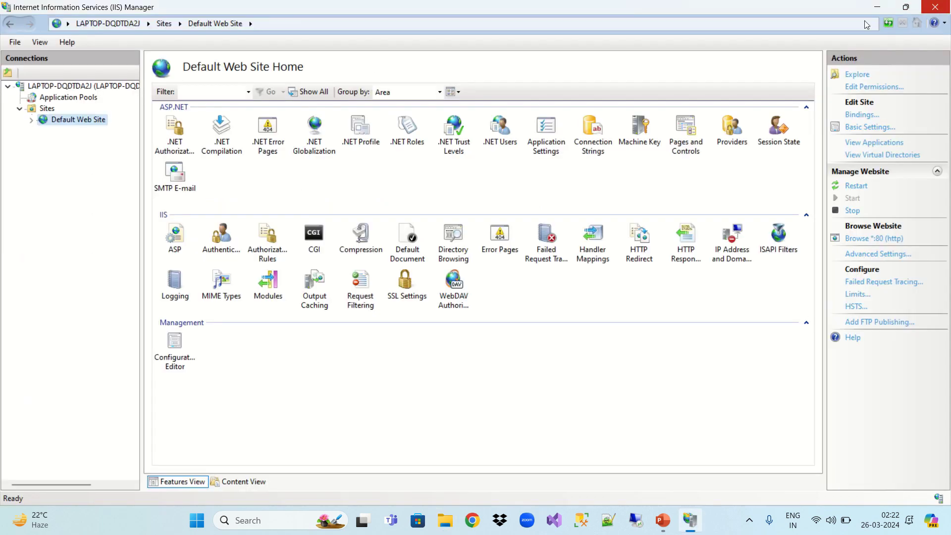
- Check the physical path in Default Web Site's advanced settings, and close them without changes
right_click(61, 120)
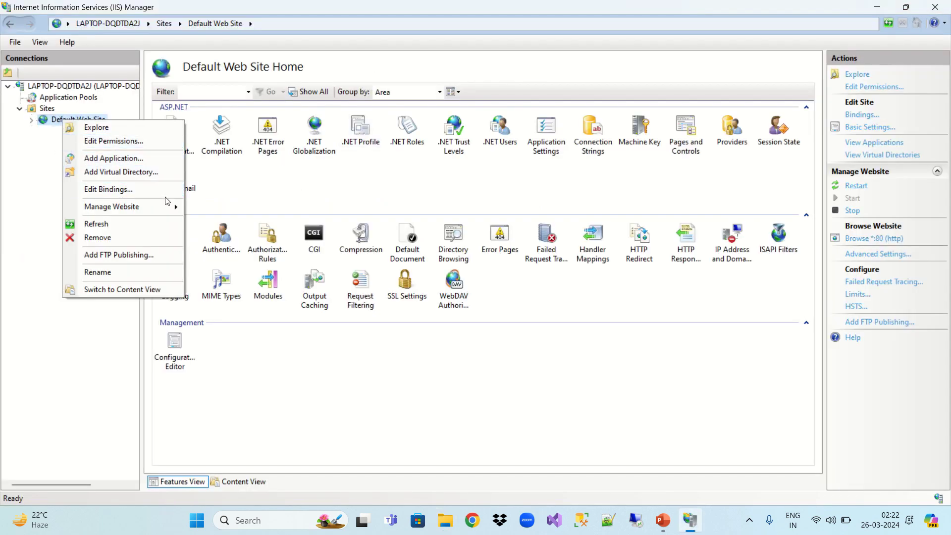
mouse_move(167, 203)
left_click(242, 273)
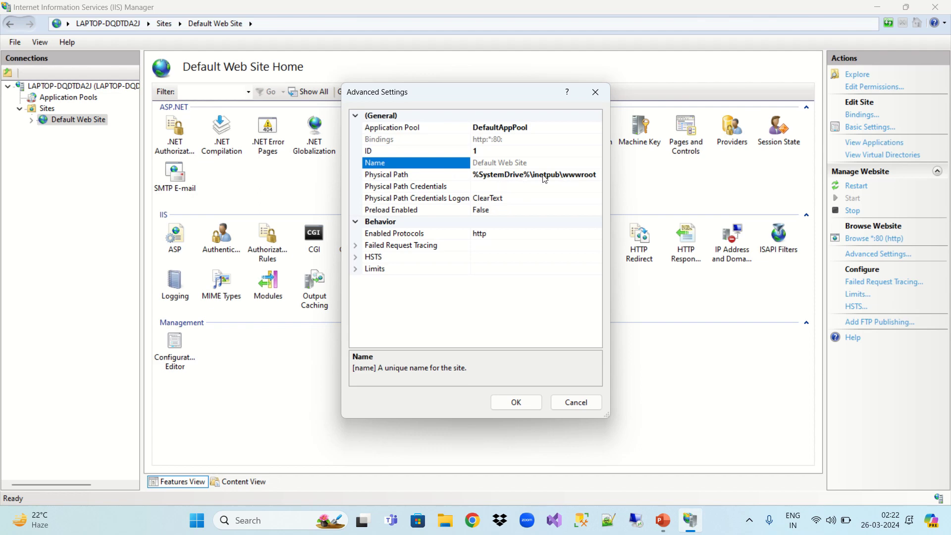
left_click(567, 177)
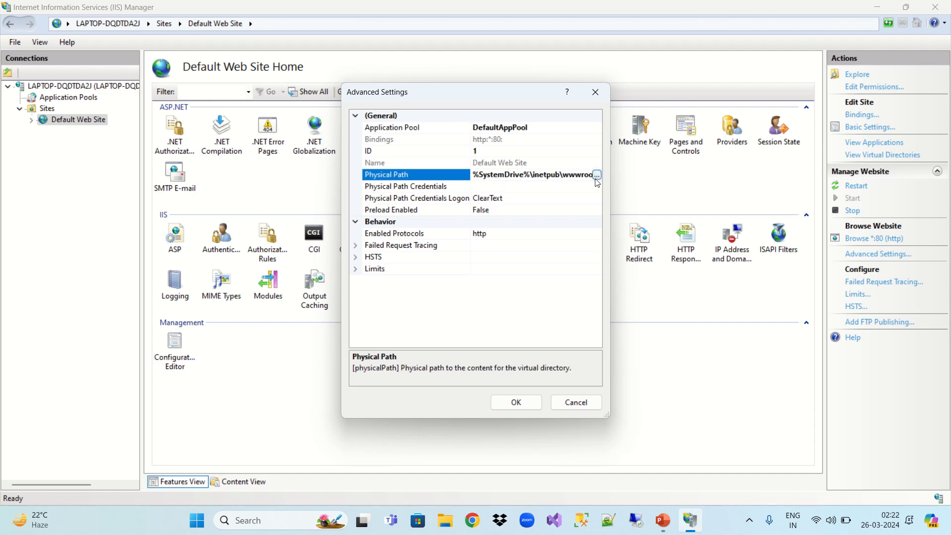
left_click(528, 402)
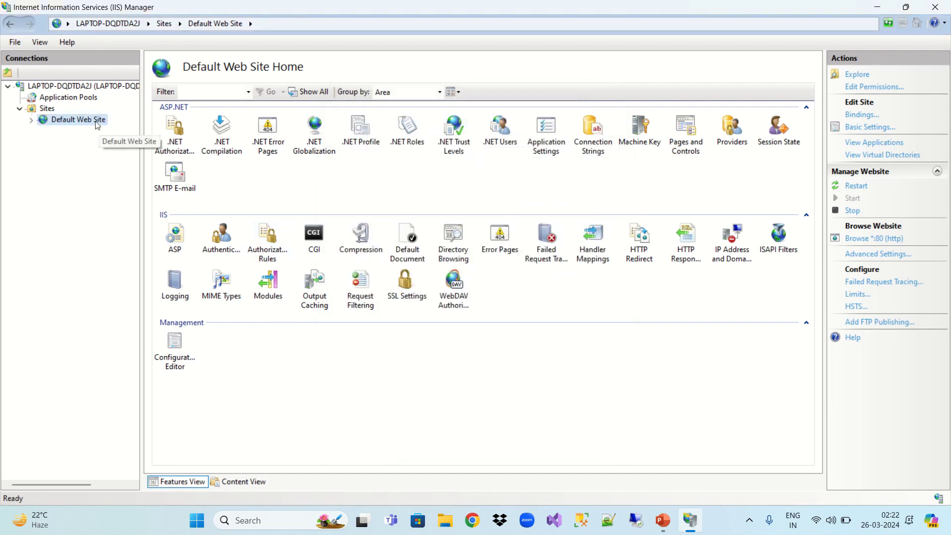
- Restart Default Web Site and browse it on port 80, read the page's main heading, and close the browser
left_click(848, 188)
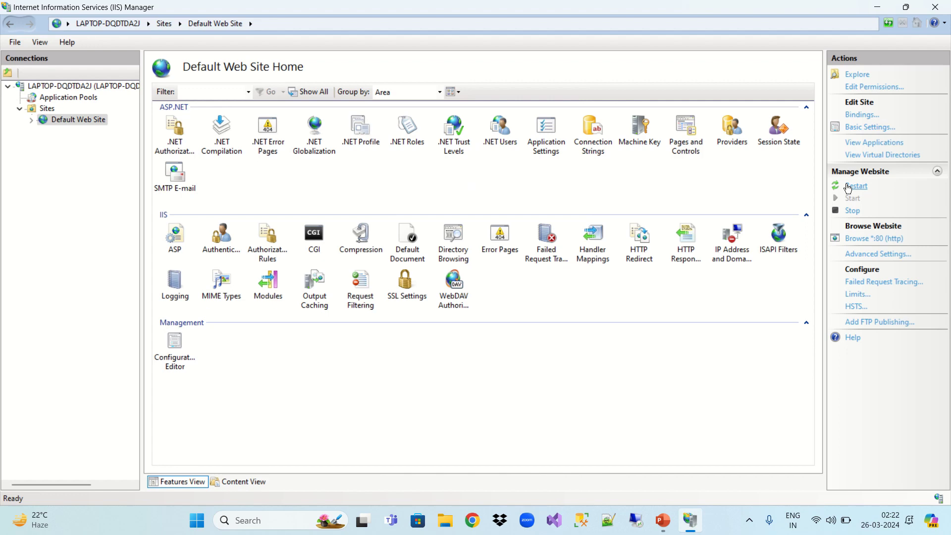
left_click(856, 242)
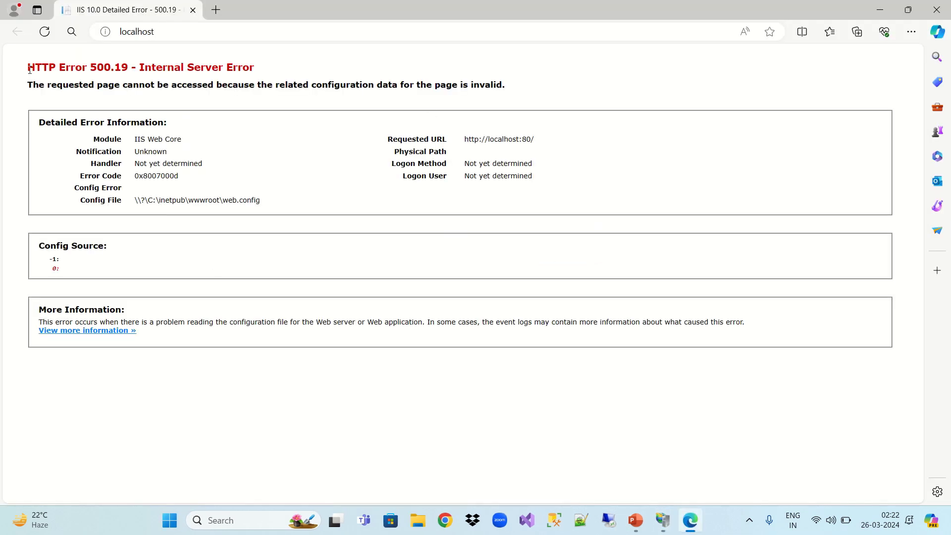
left_click_drag(30, 70, 253, 53)
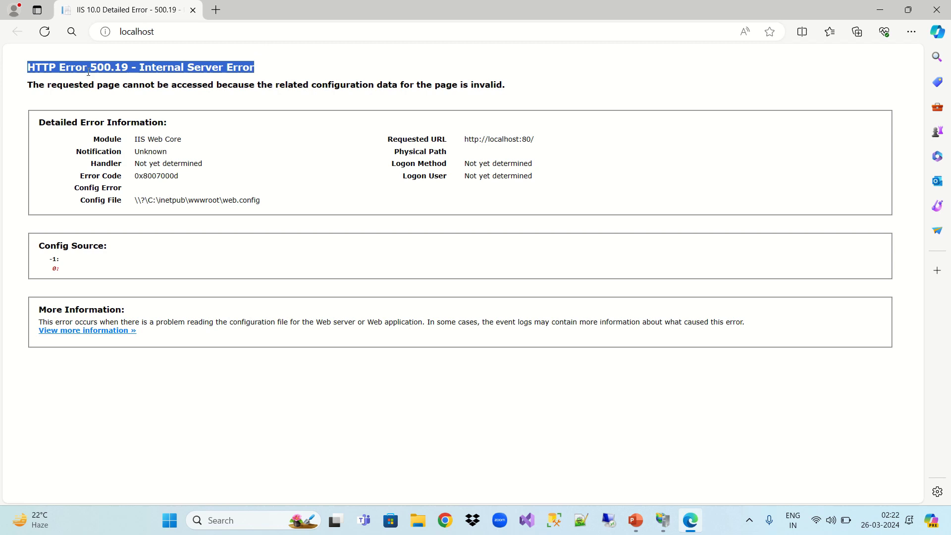
left_click(35, 84)
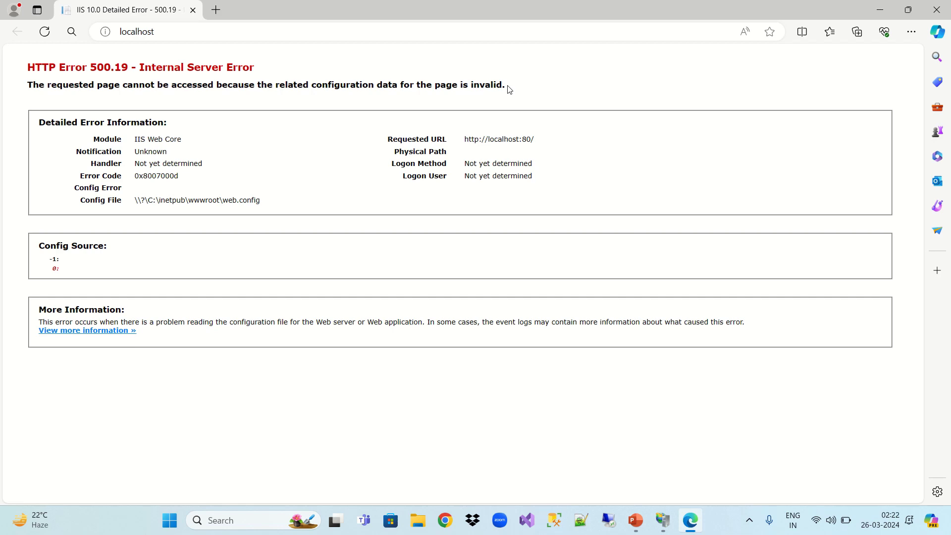
left_click(946, 14)
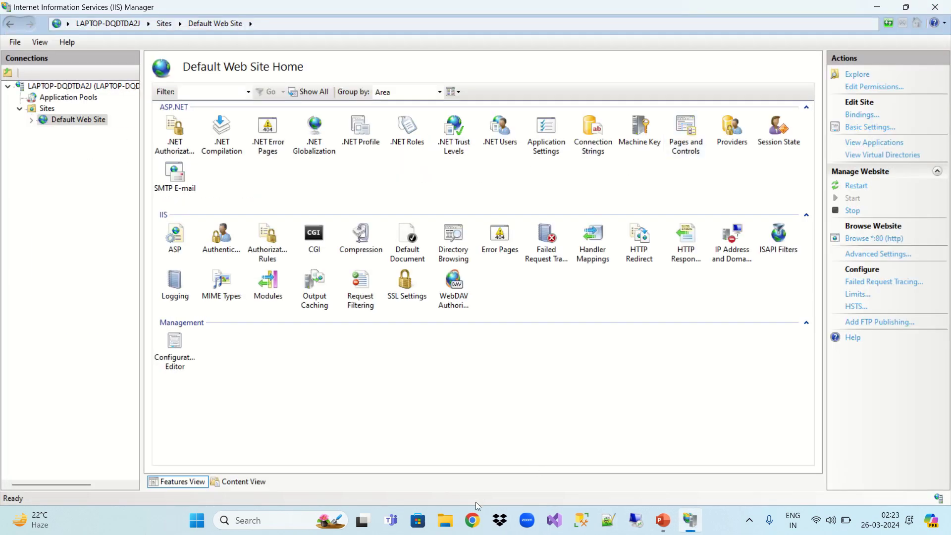
- Switch to Chrome, search for "asp.net core hosting bundle 6.0 donwload", and open Microsoft's Download .NET 6.0 page
left_click(473, 526)
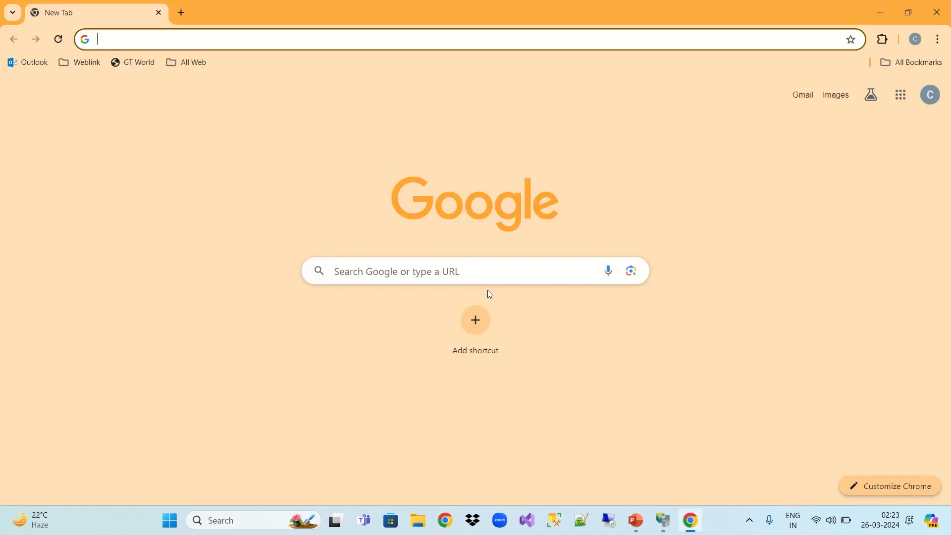
type("as")
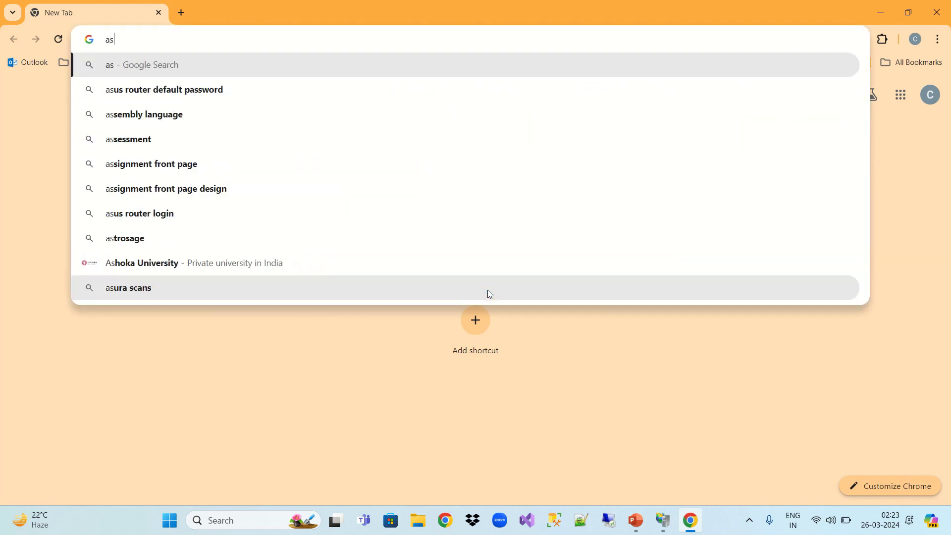
type("p.ne")
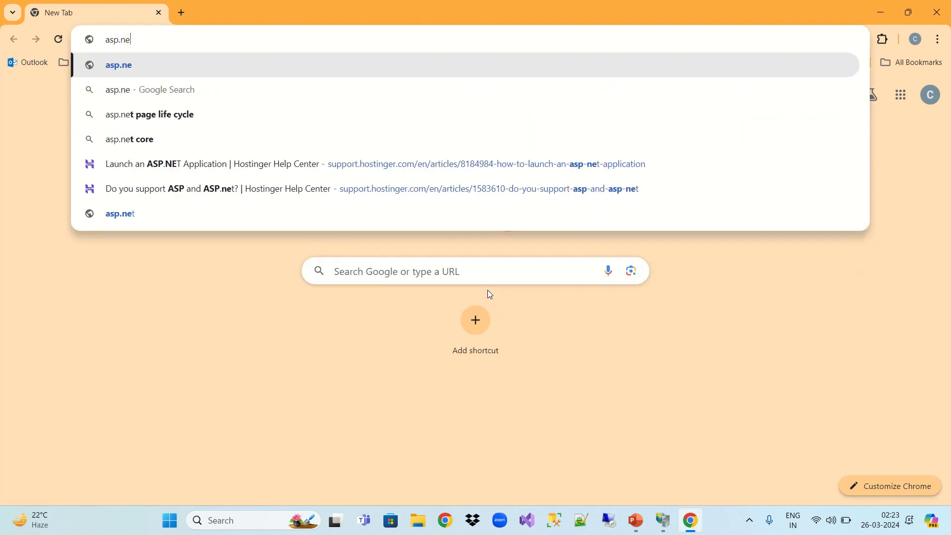
type("t core ")
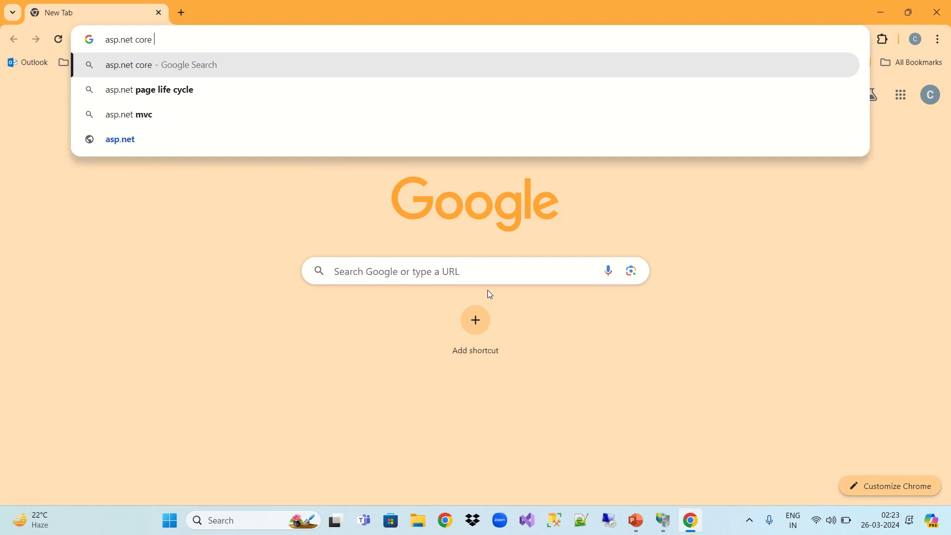
type("hosting bundl")
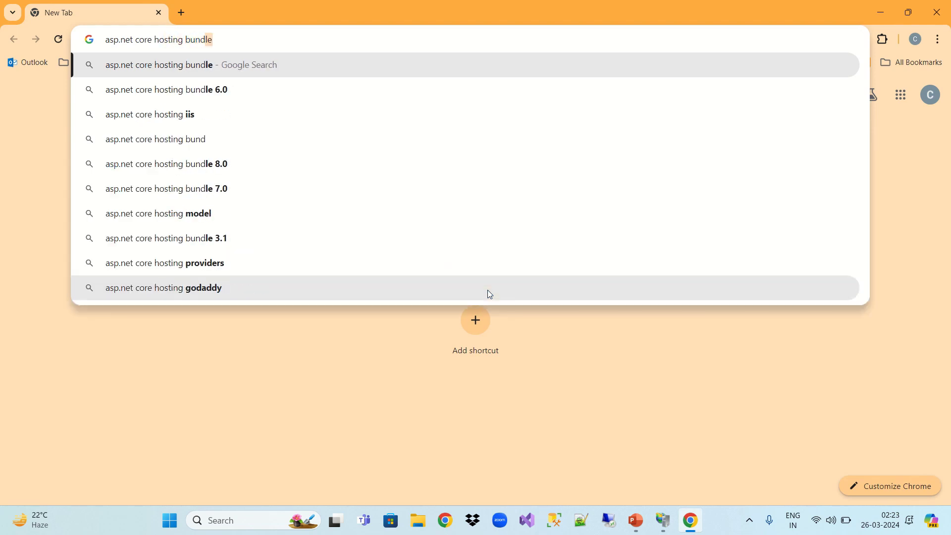
type("e")
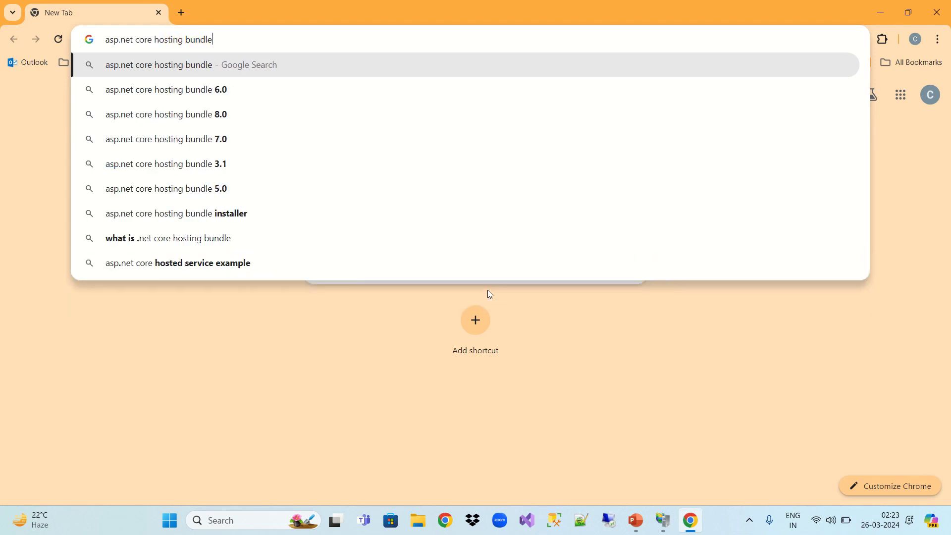
key("Down")
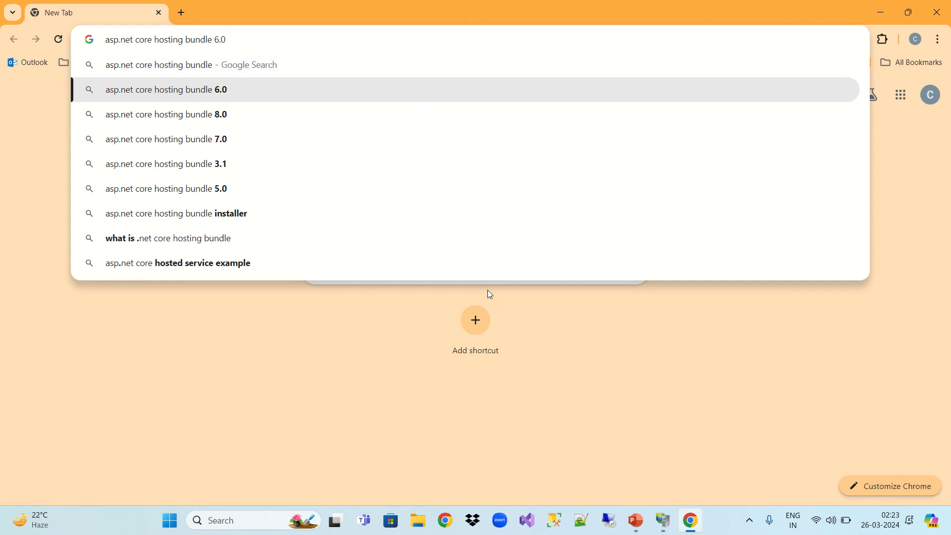
type("donwlo")
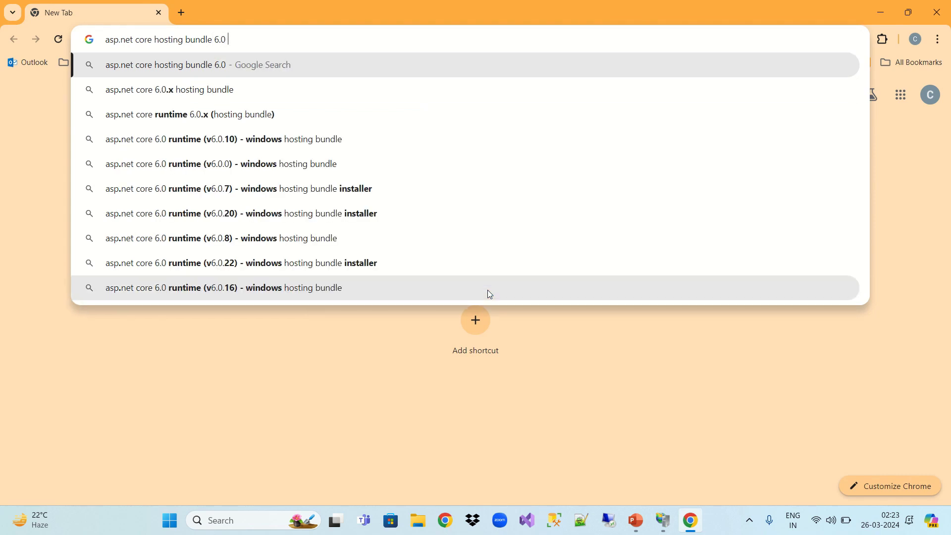
type("ad")
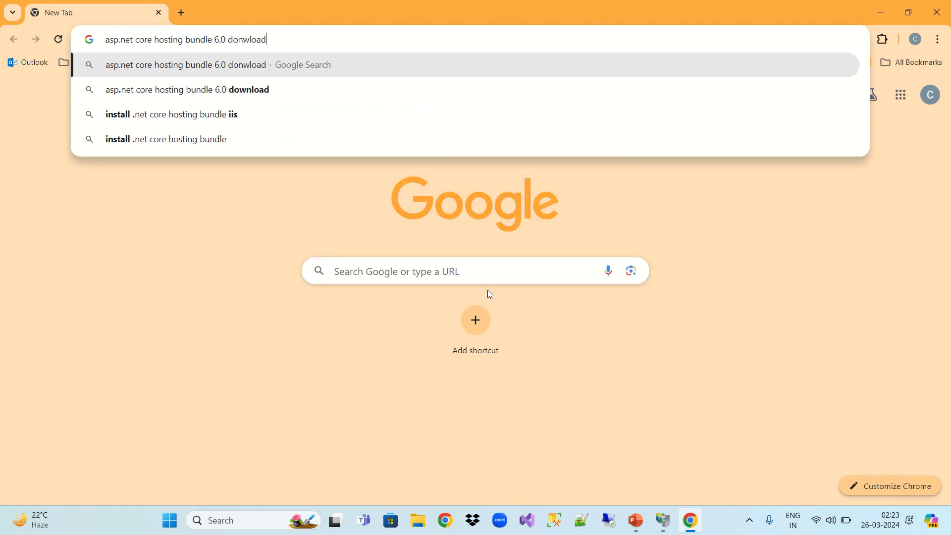
key("Return")
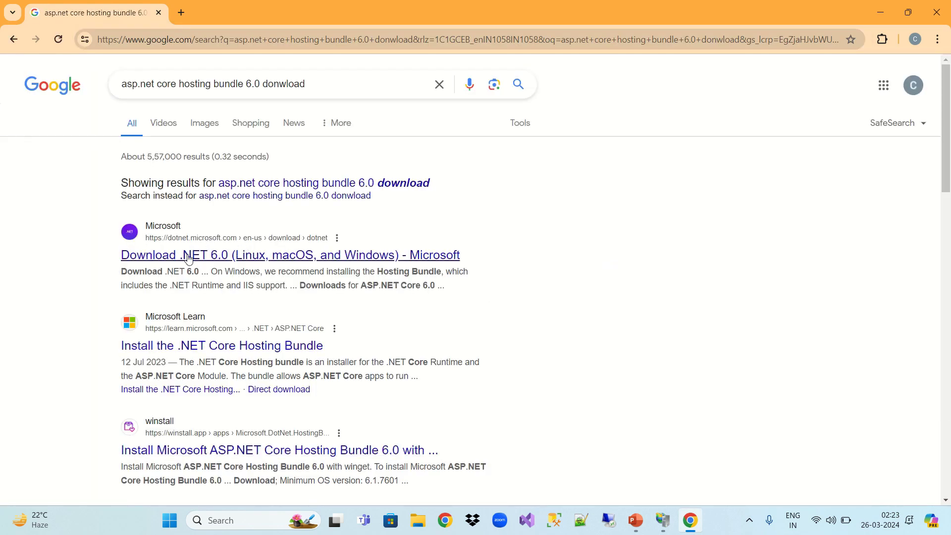
left_click(238, 257)
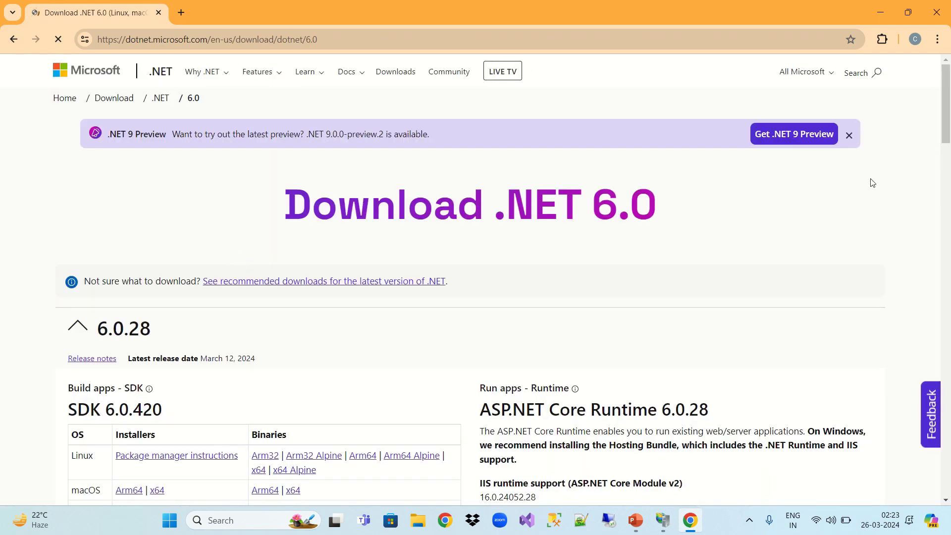
- Download the Windows Hosting Bundle installer for ASP.NET Core Runtime 6.0.28 and view the download's progress
left_click_drag(943, 115, 948, 158)
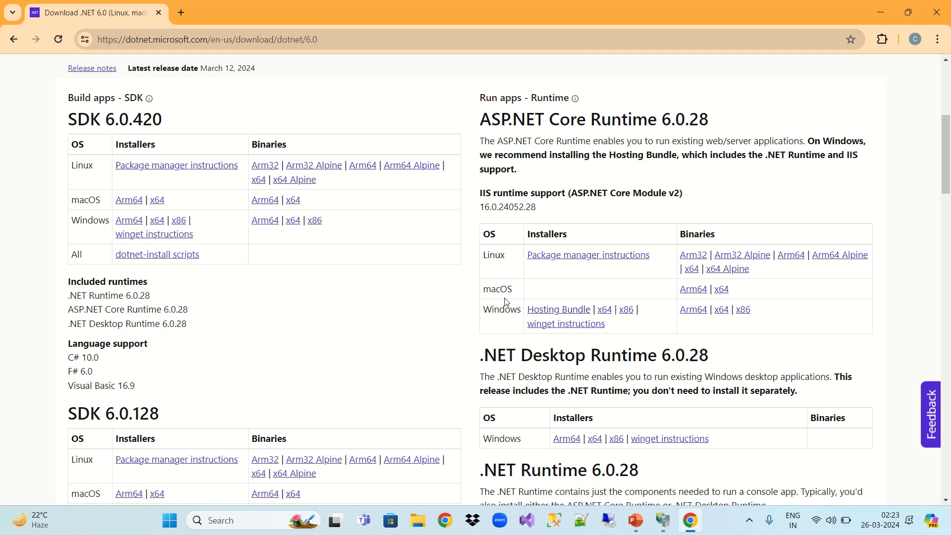
left_click(559, 311)
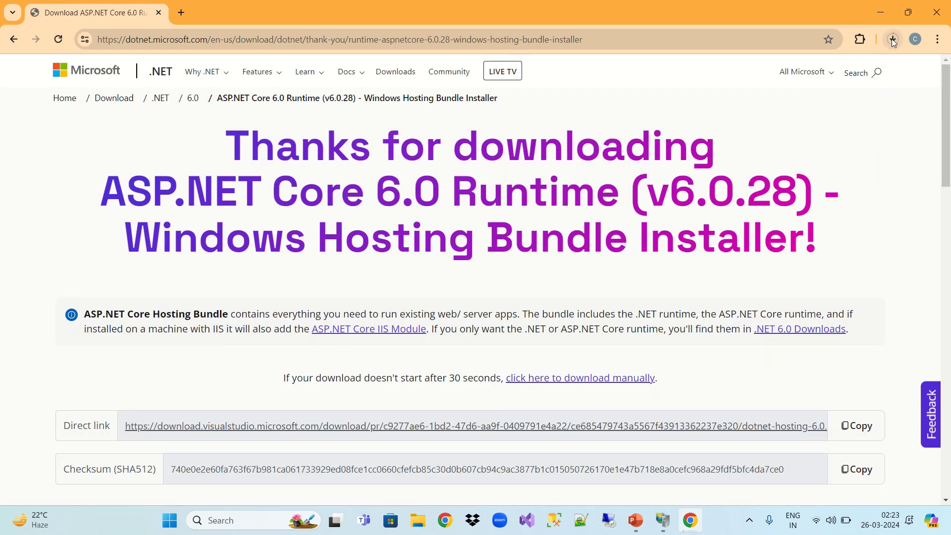
left_click(892, 40)
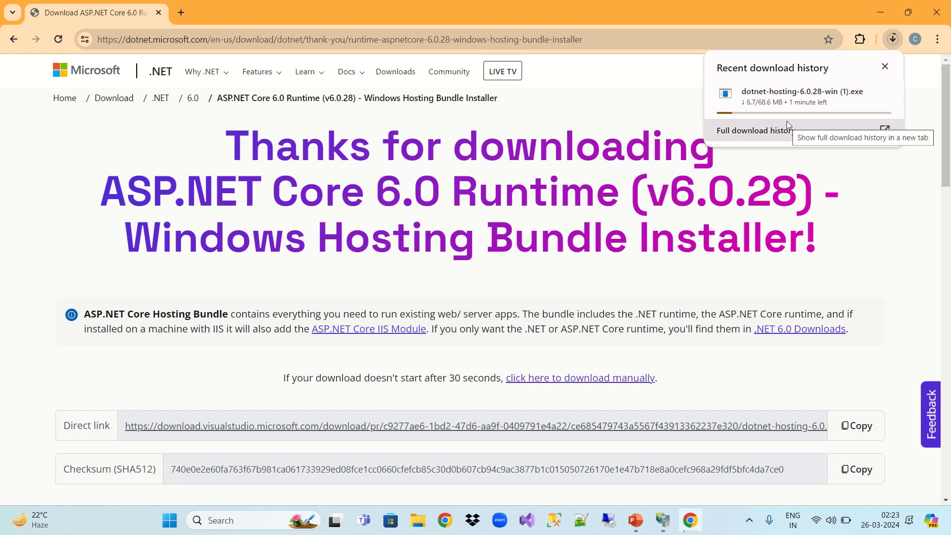
- Close the recent download history and exit Chrome, abandoning the hosting bundle download in progress
mouse_move(849, 96)
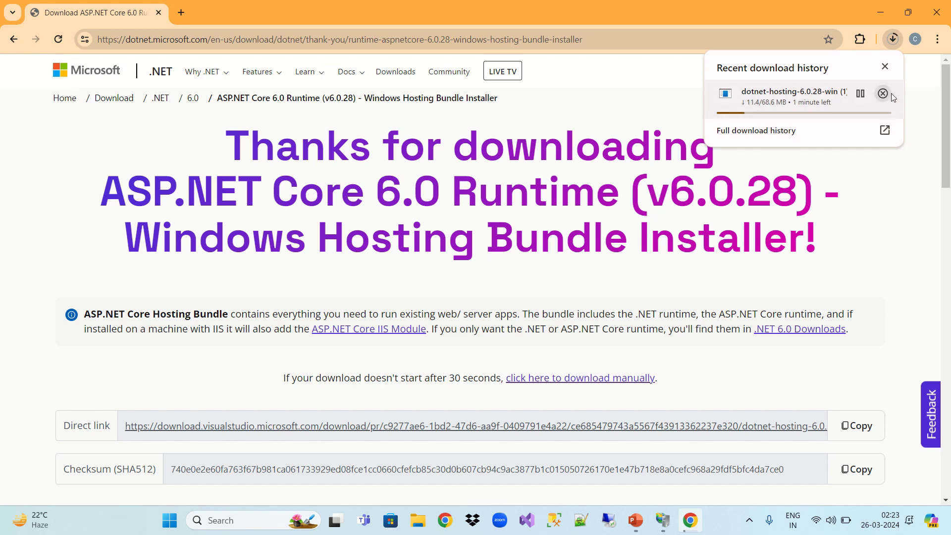
mouse_move(886, 97)
left_click(861, 94)
left_click(885, 66)
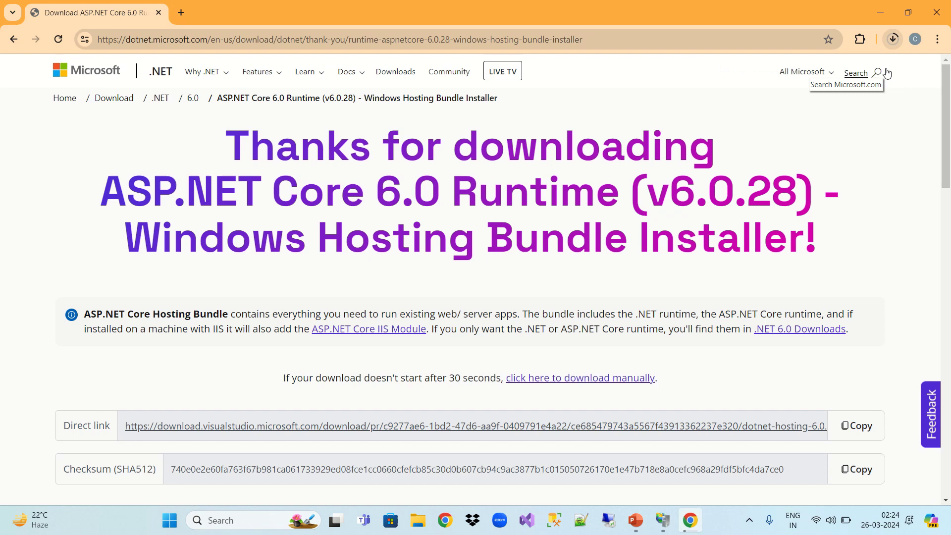
left_click(937, 9)
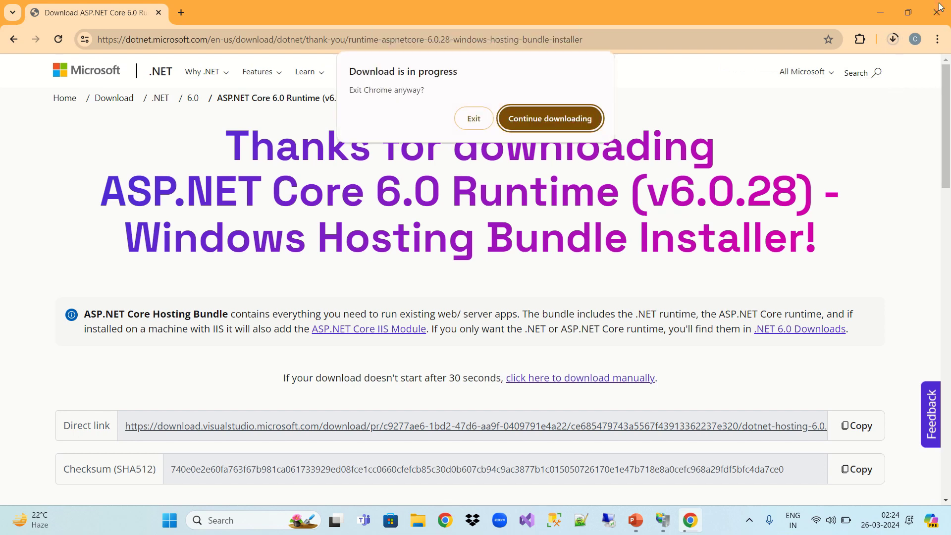
left_click(483, 127)
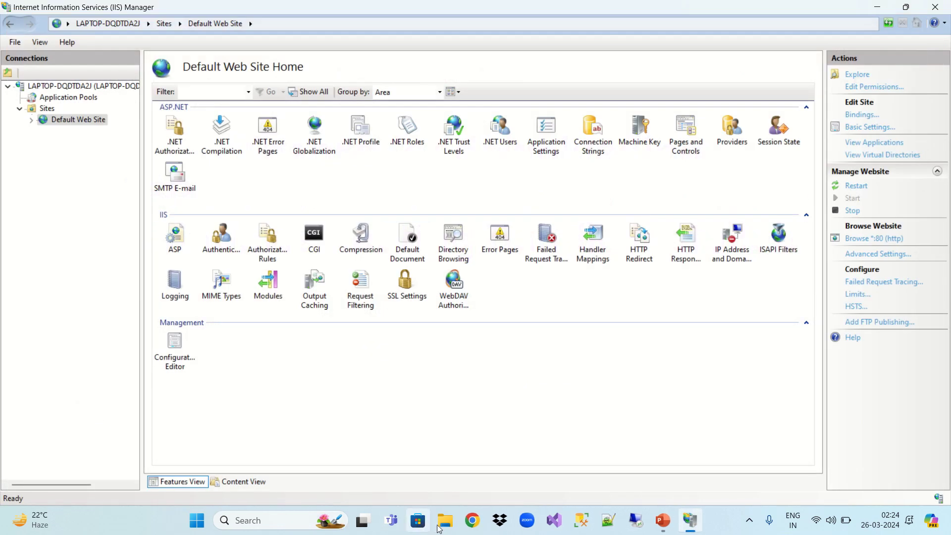
- Switch to File Explorer, open the Downloads folder, and run the existing dotnet-hosting-6.0.28-win installer
left_click(445, 526)
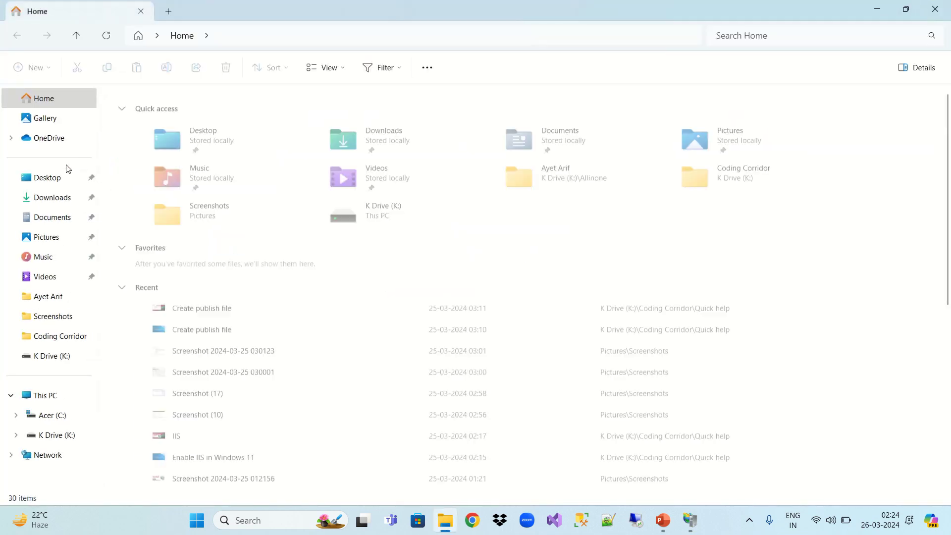
left_click(59, 199)
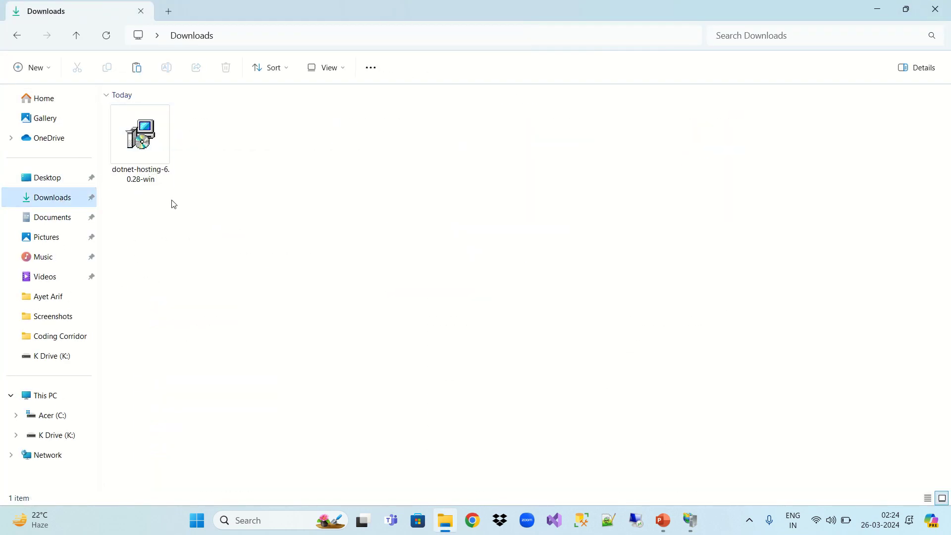
left_click(159, 179)
double_click(159, 178)
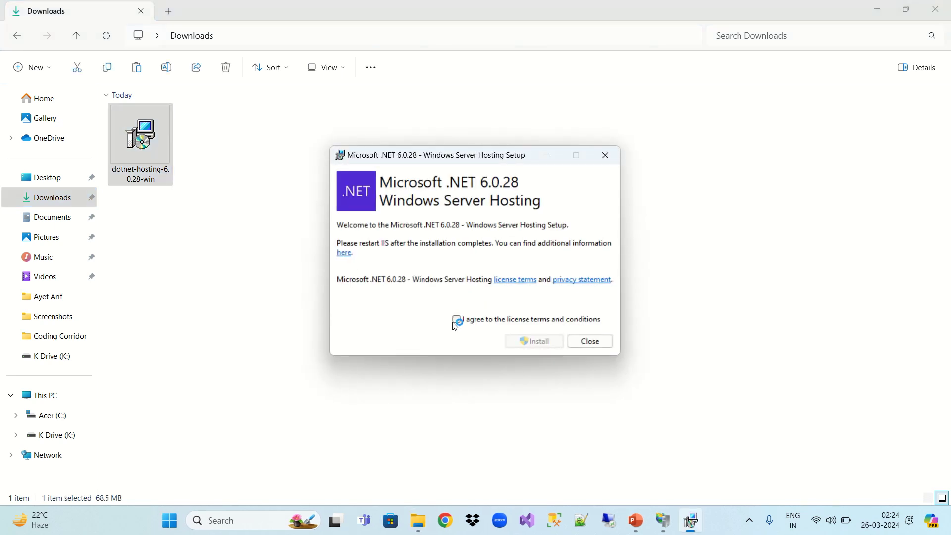
- Accept the license terms, install Microsoft .NET 6.0.28 Windows Server Hosting, and close the setup and File Explorer
left_click(457, 320)
left_click(530, 345)
left_click(430, 365)
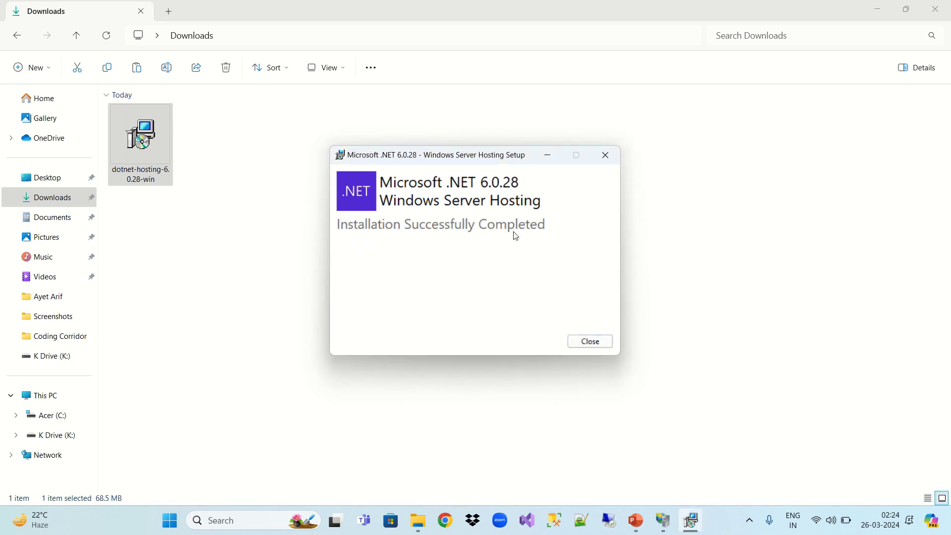
left_click(590, 345)
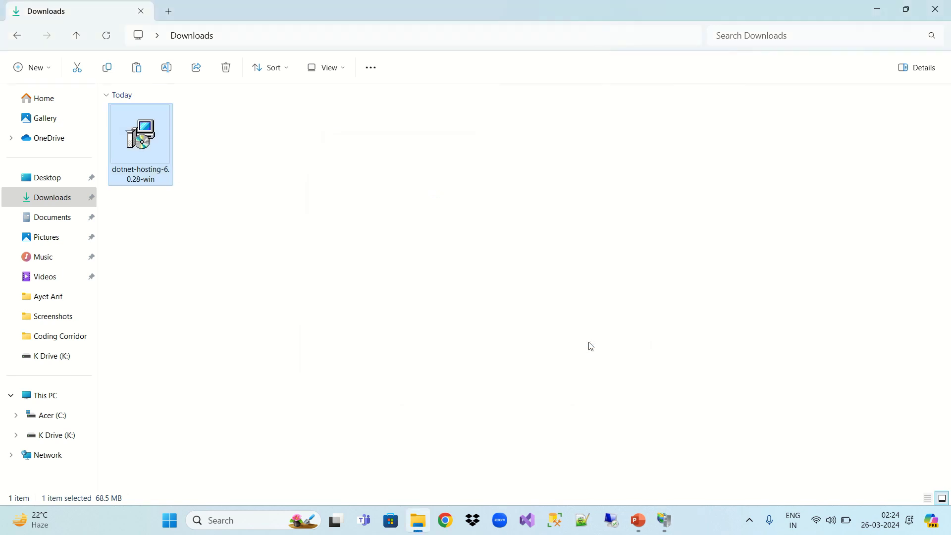
left_click(937, 10)
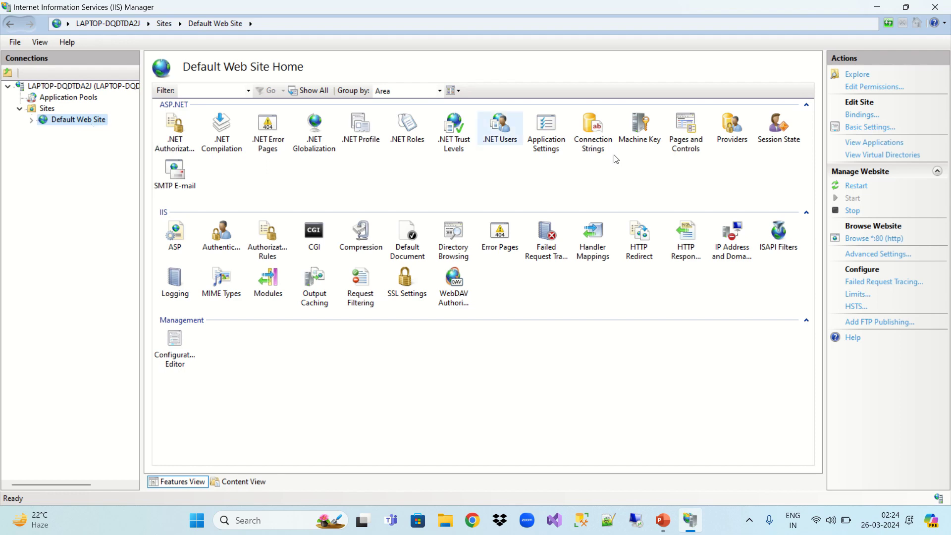
- Restart Default Web Site and browse it on port 80, try the login form's username and password fields, and close the browser
left_click(850, 188)
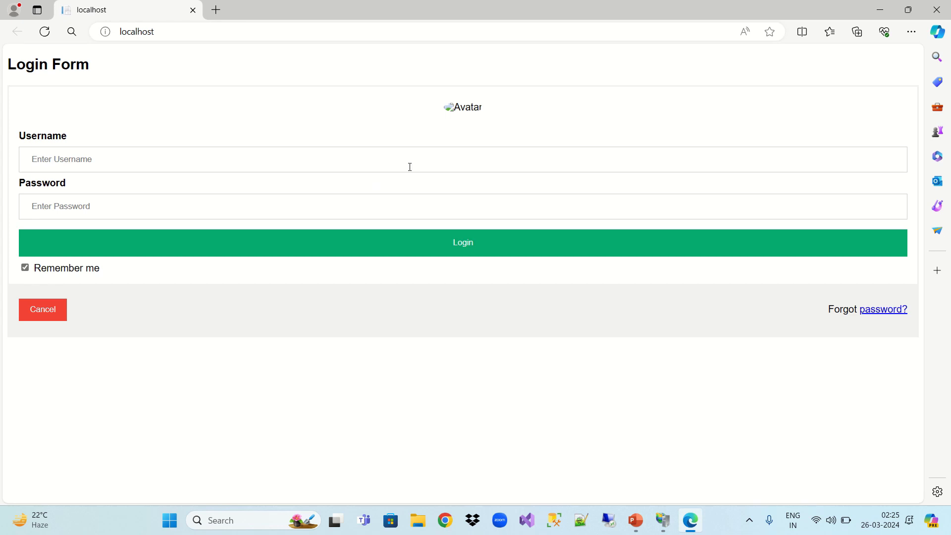
left_click(415, 164)
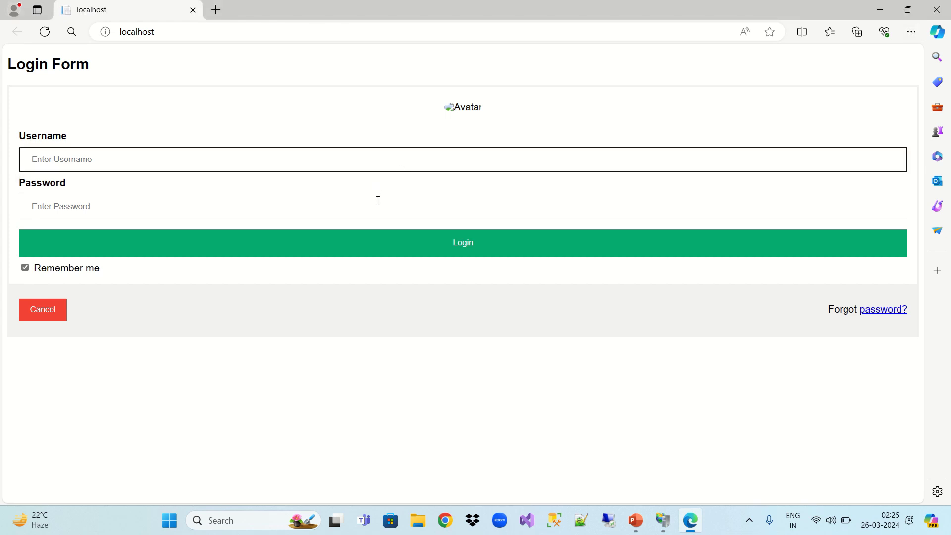
left_click(379, 202)
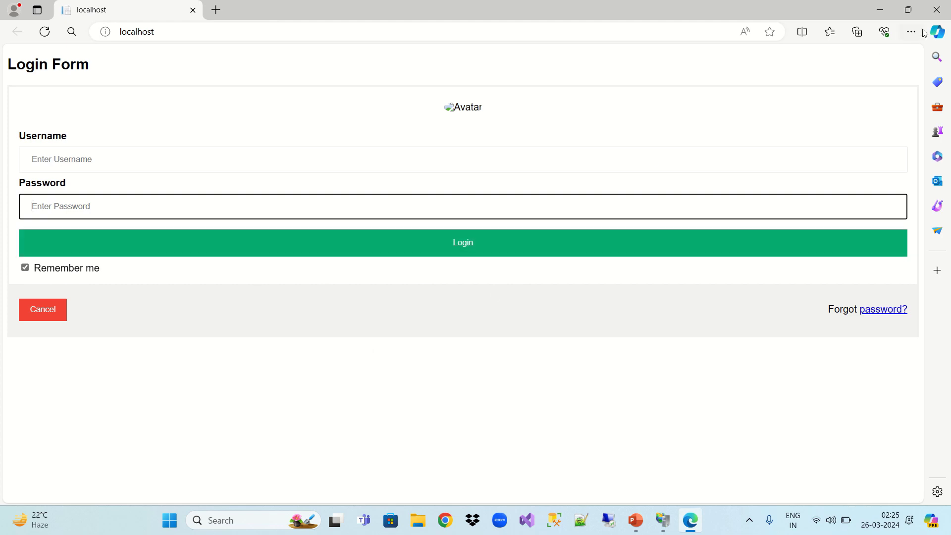
left_click(934, 19)
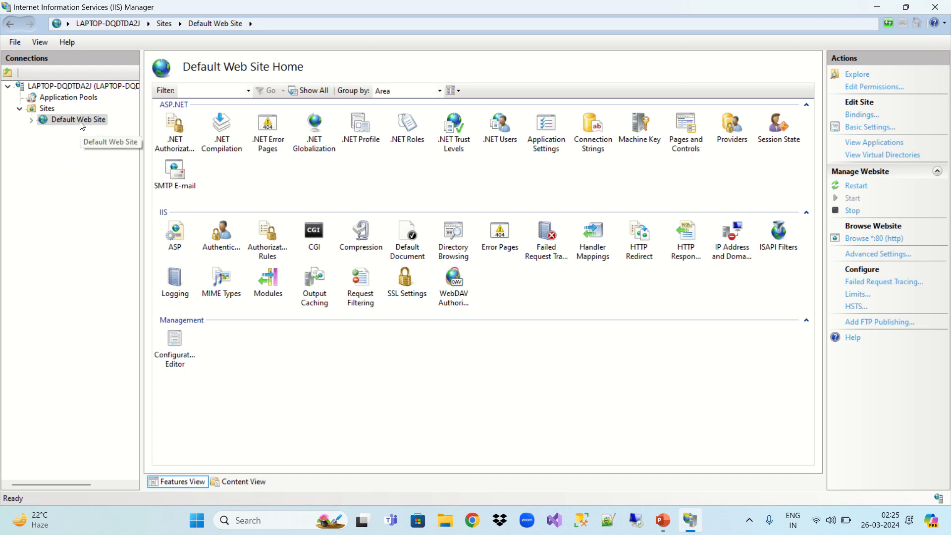
- Add an application pool named CodingCorridorAppPool with .NET CLR Version v4.0.30319 and the Integrated pipeline mode
left_click(41, 109)
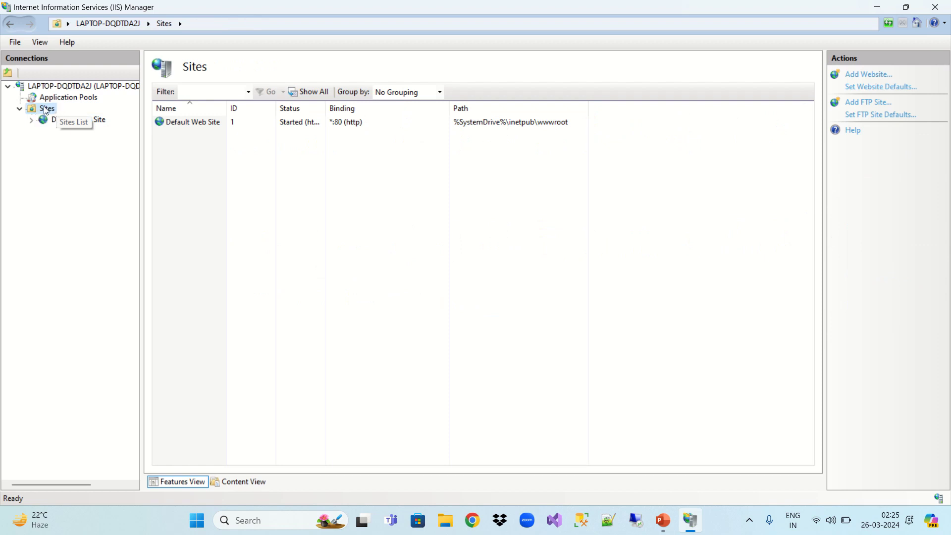
left_click(68, 100)
right_click(67, 103)
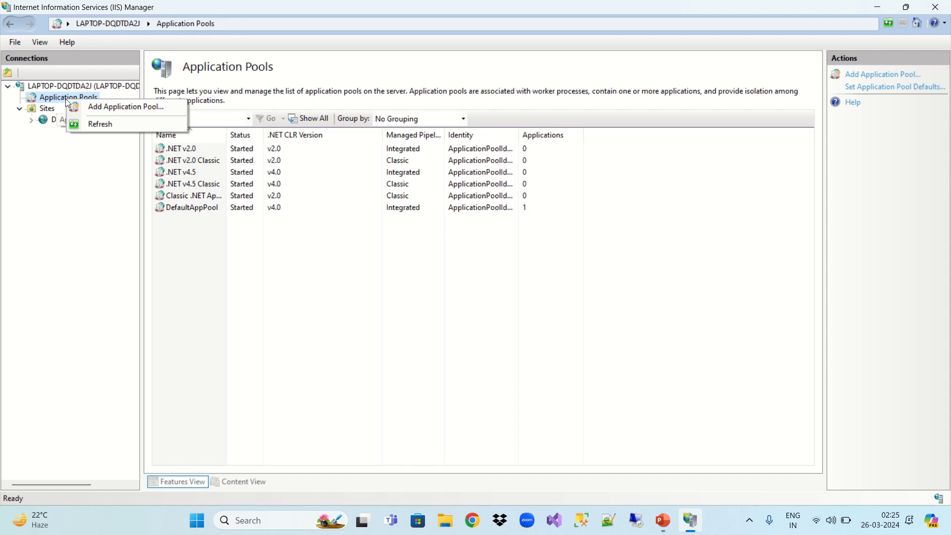
left_click(91, 107)
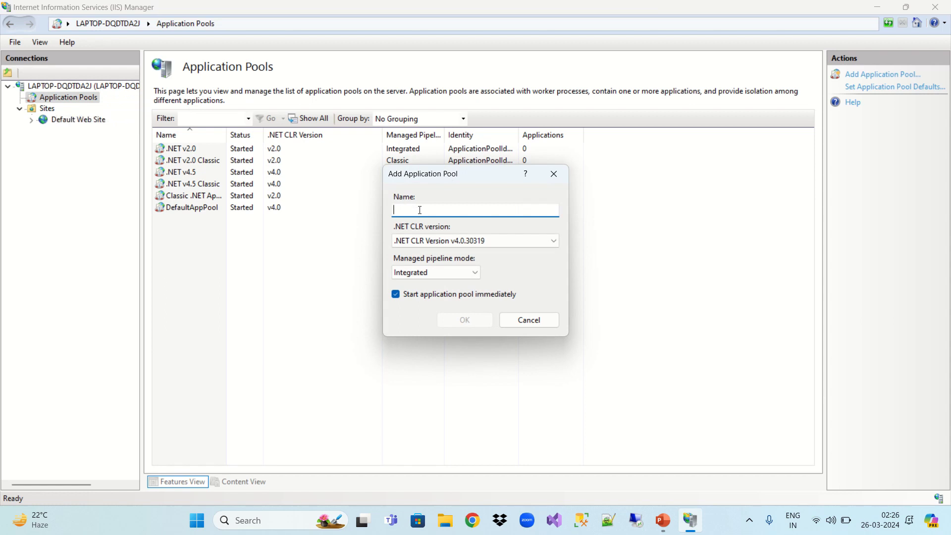
type("CodingCorridorApp")
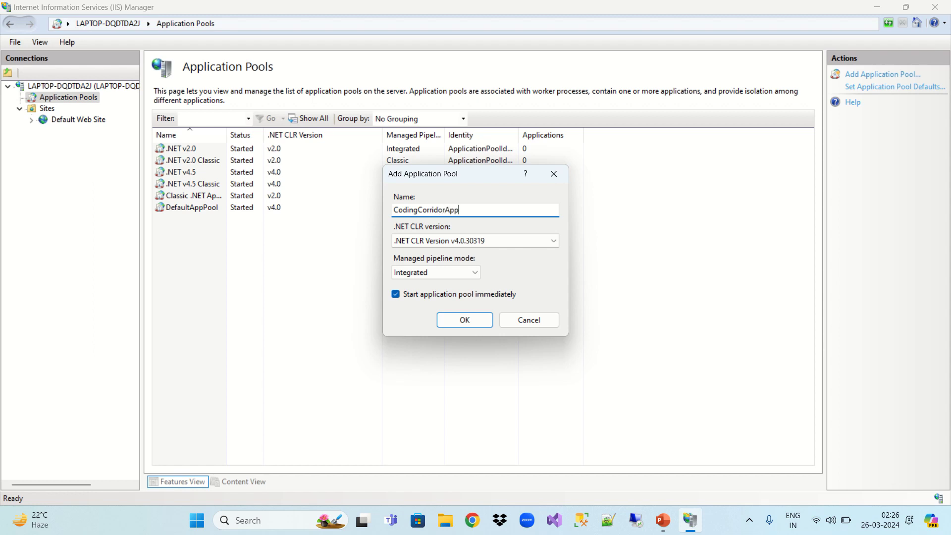
type("Pool")
left_click(551, 246)
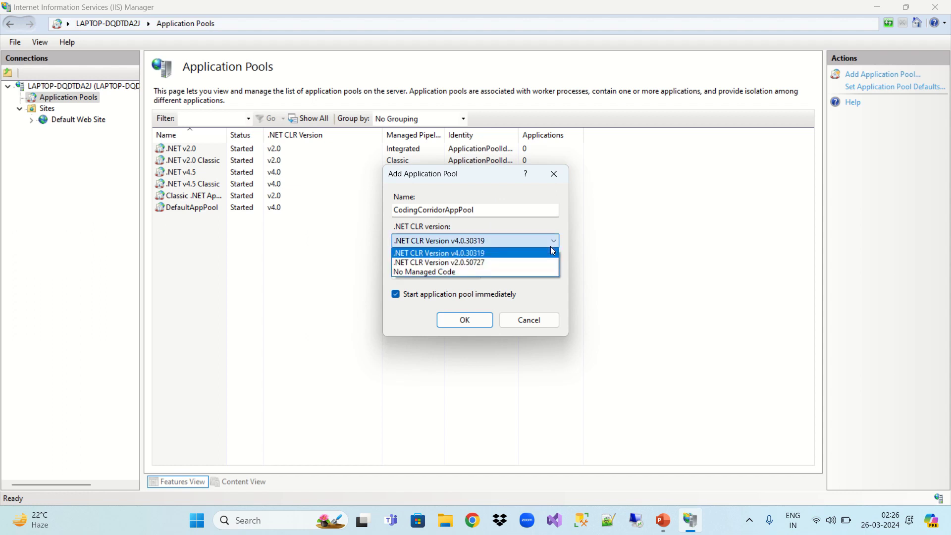
left_click(428, 254)
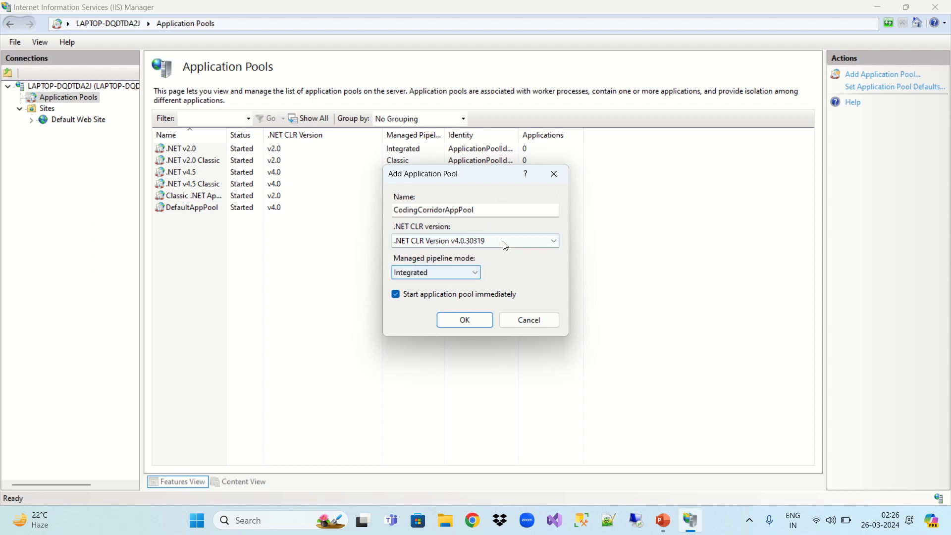
left_click(547, 242)
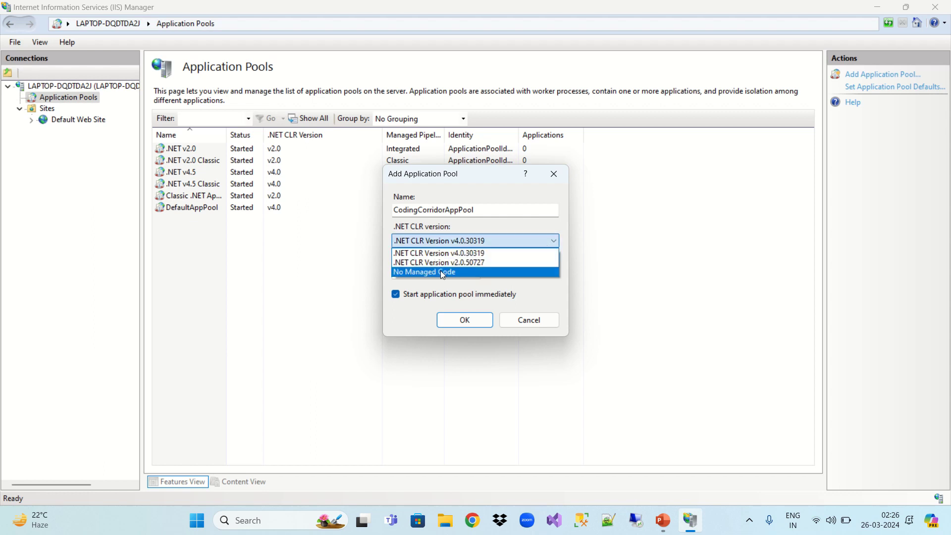
left_click(493, 251)
left_click(475, 324)
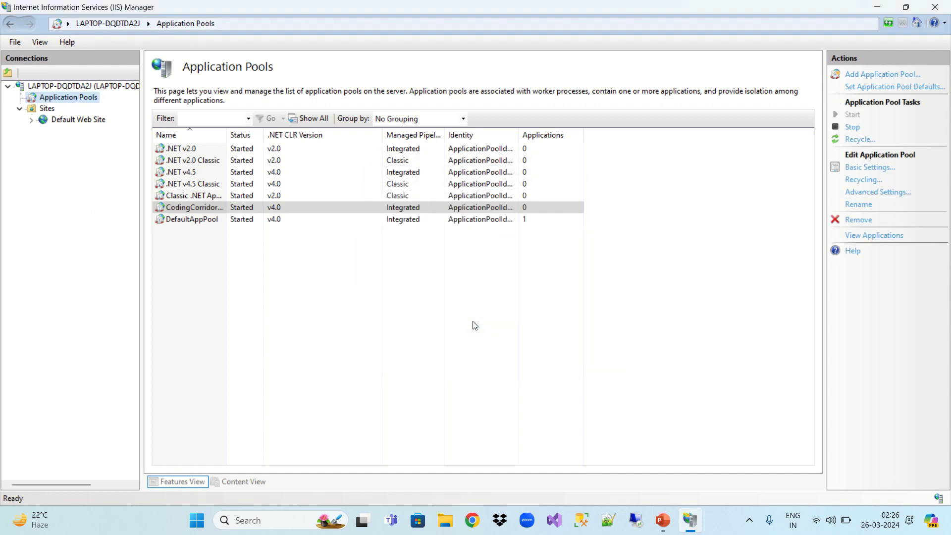
- Start adding a website under Sites and set its site name to codingcorridor
left_click(45, 109)
right_click(43, 109)
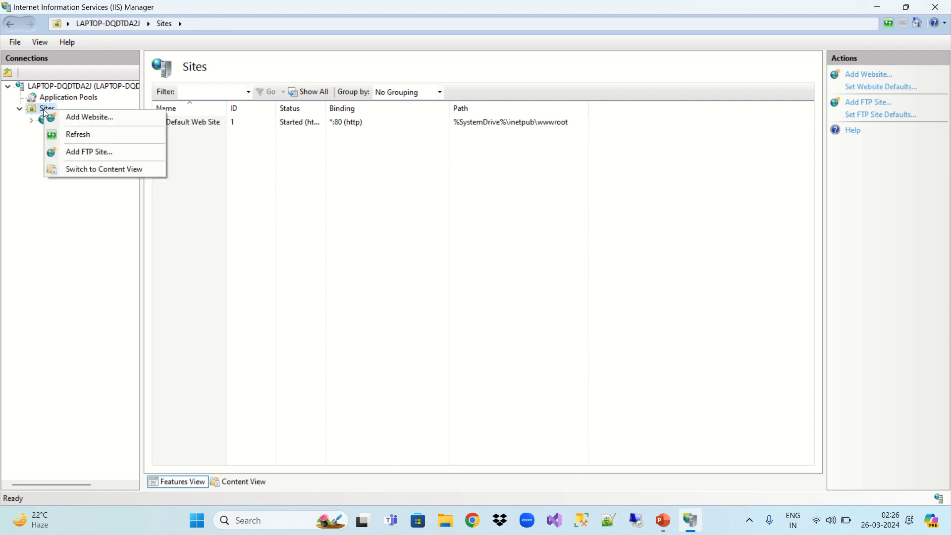
left_click(113, 122)
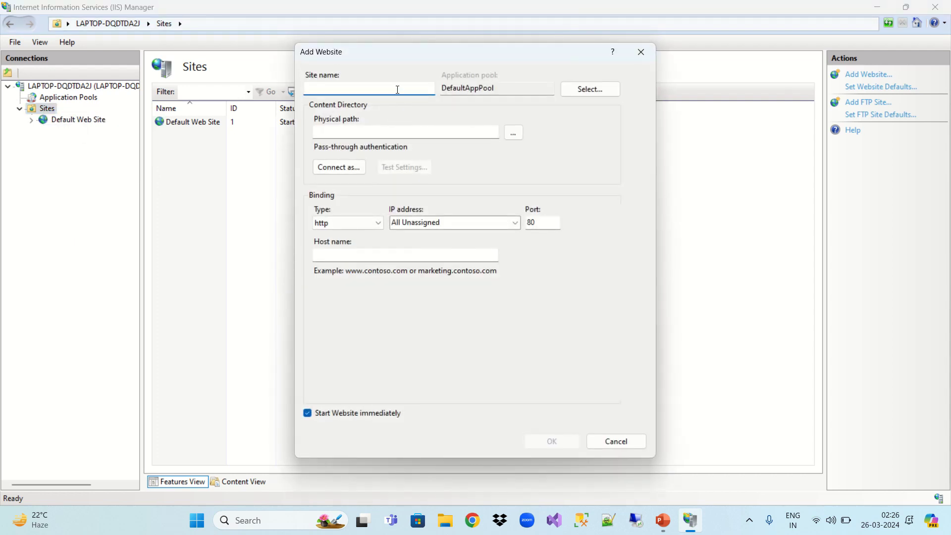
type("codingcorridor")
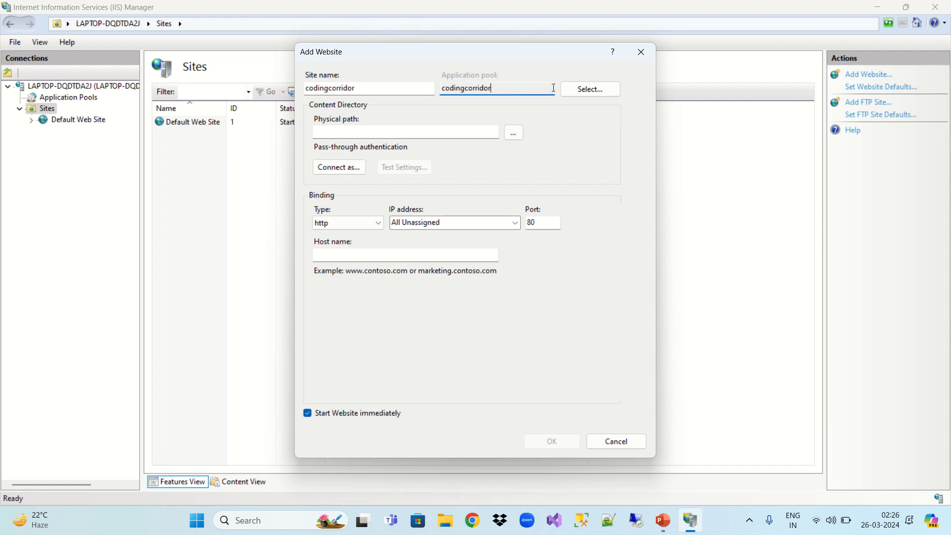
double_click(454, 89)
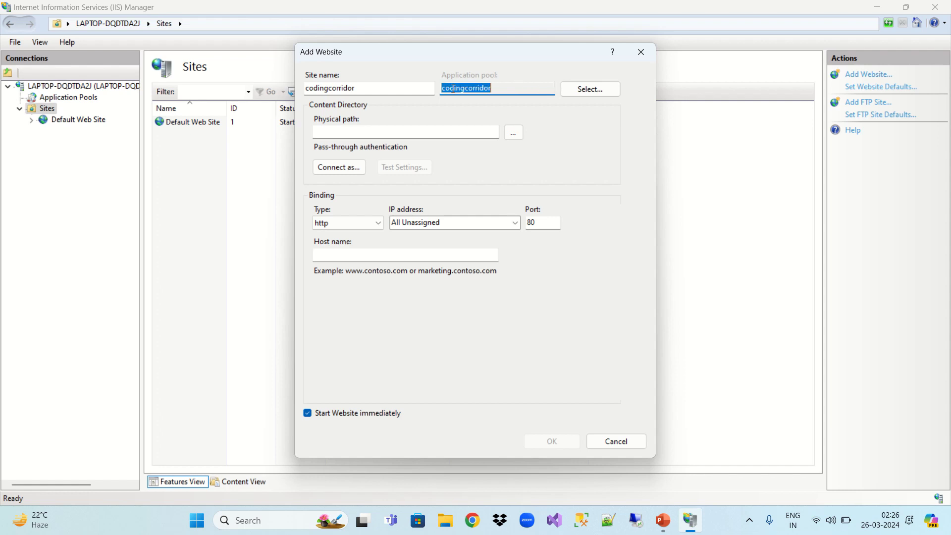
left_click(516, 87)
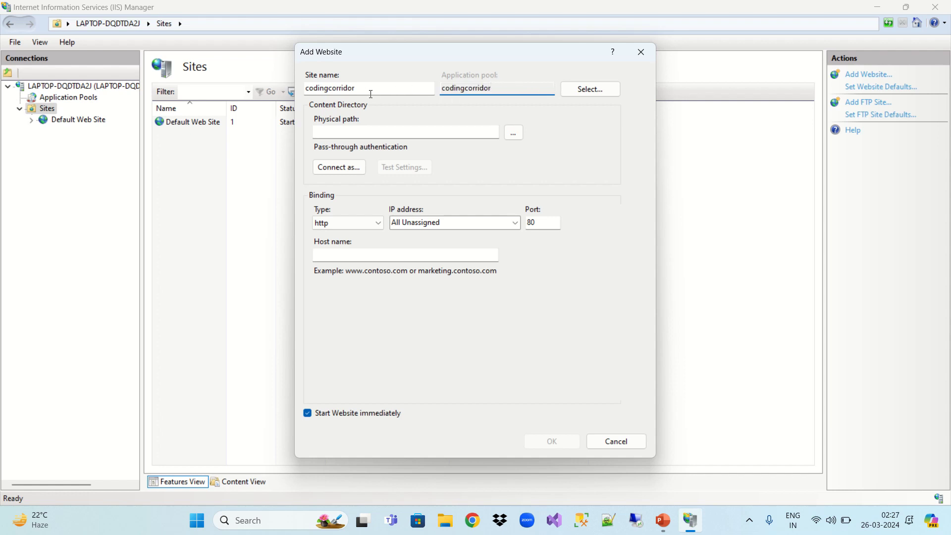
- Assign CodingCorridorAppPool as the new website's application pool
left_click(585, 94)
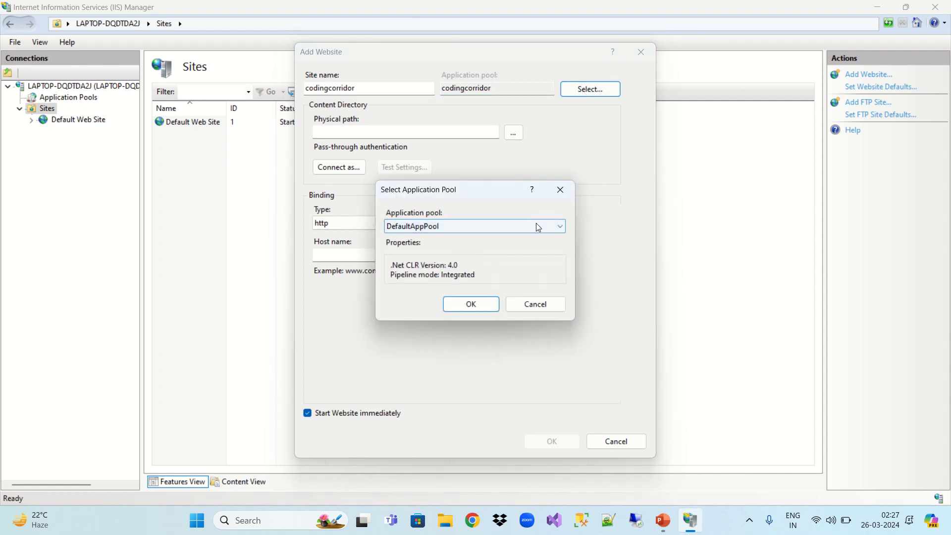
left_click(536, 224)
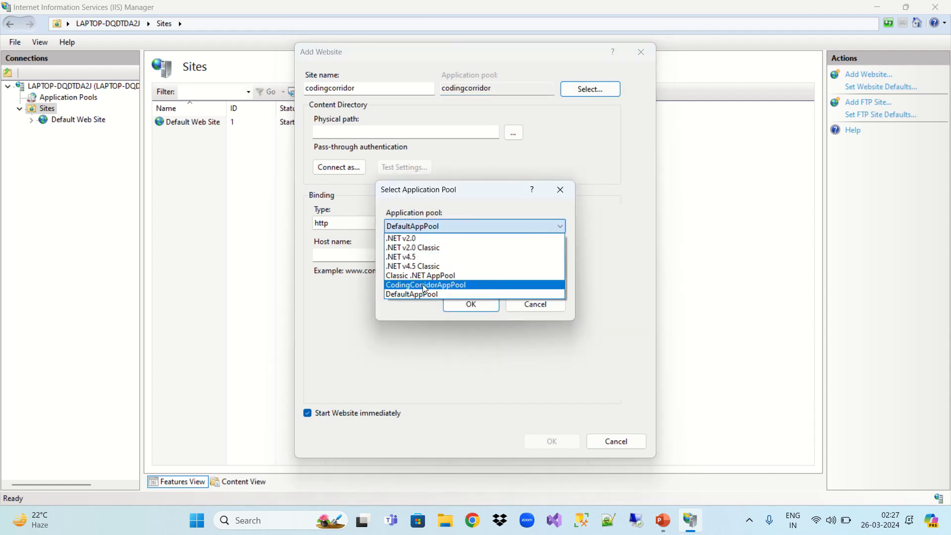
left_click(448, 285)
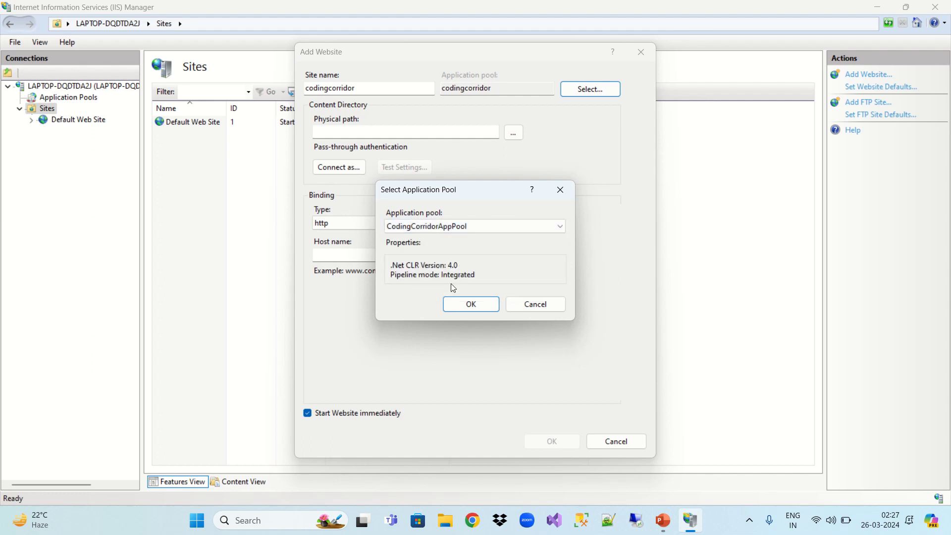
left_click(471, 305)
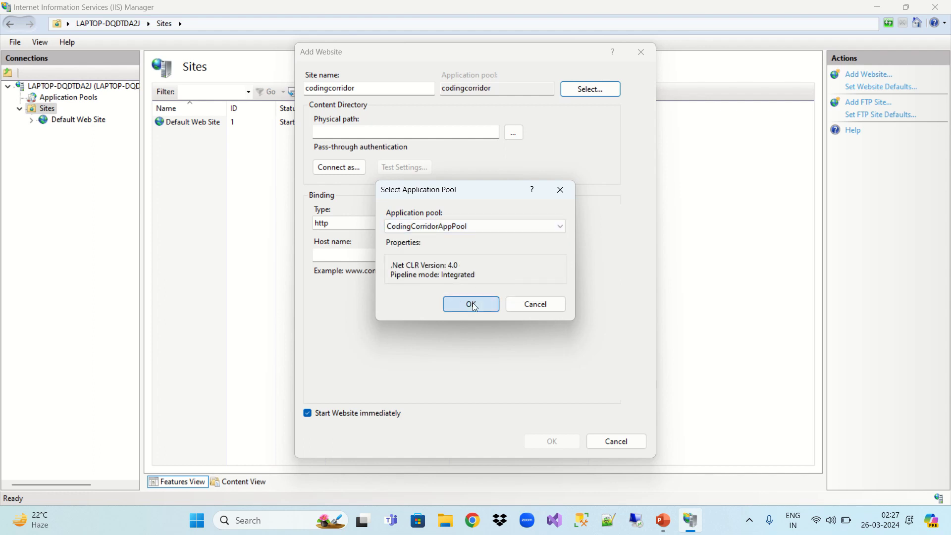
- Set the new website's physical path to the C:\inetpub\wwwroot folder
left_click(342, 134)
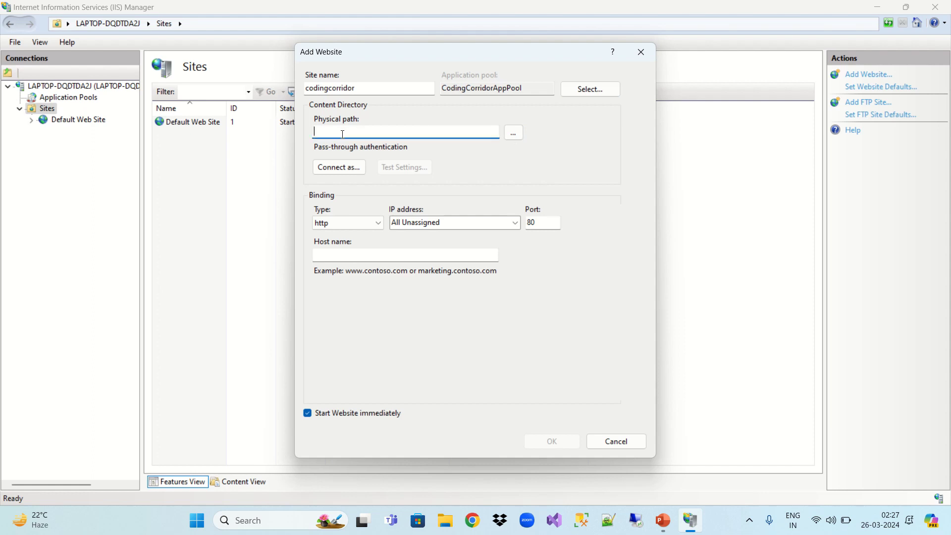
left_click(514, 133)
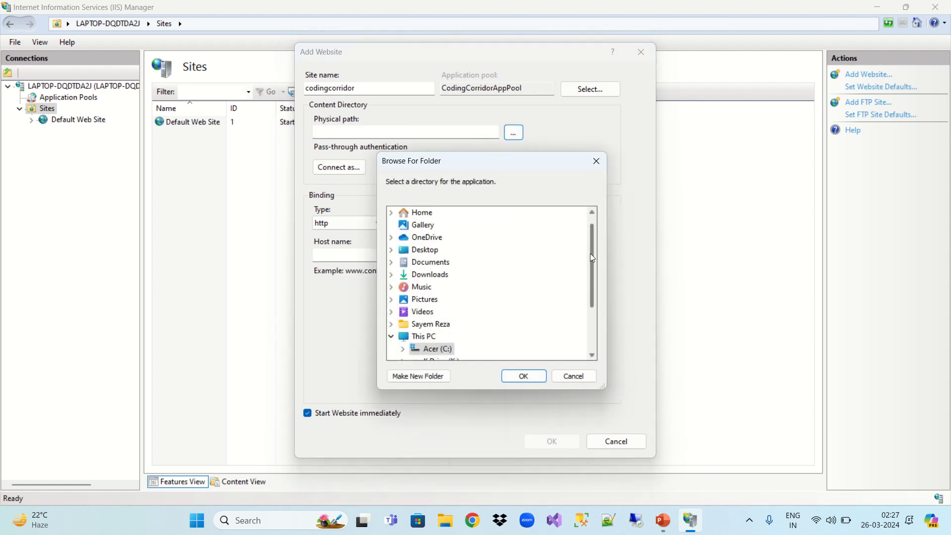
left_click_drag(590, 251, 594, 305)
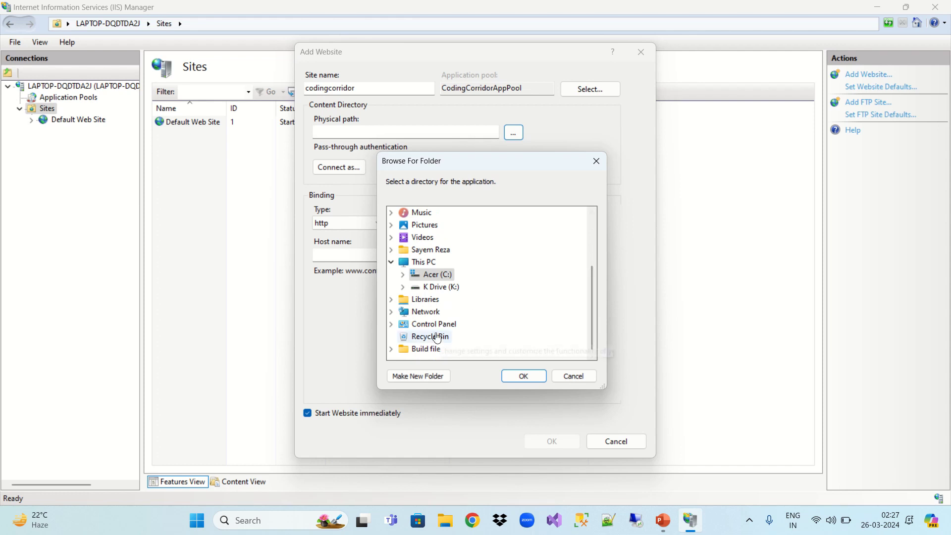
double_click(443, 277)
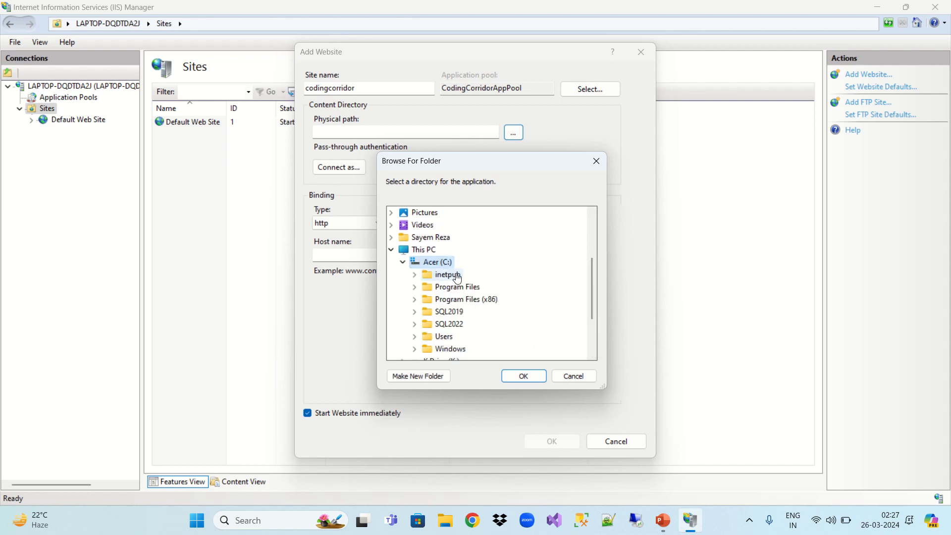
double_click(446, 275)
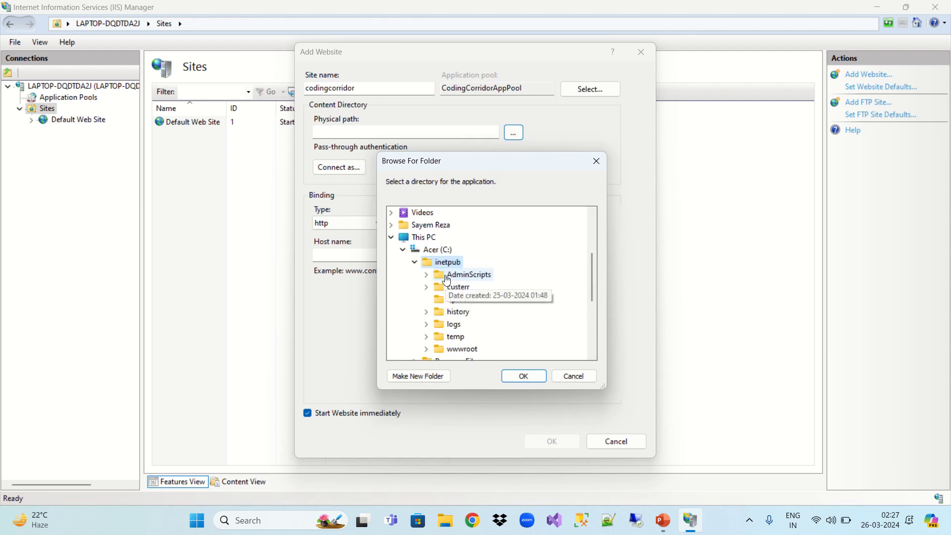
left_click_drag(590, 282, 597, 310)
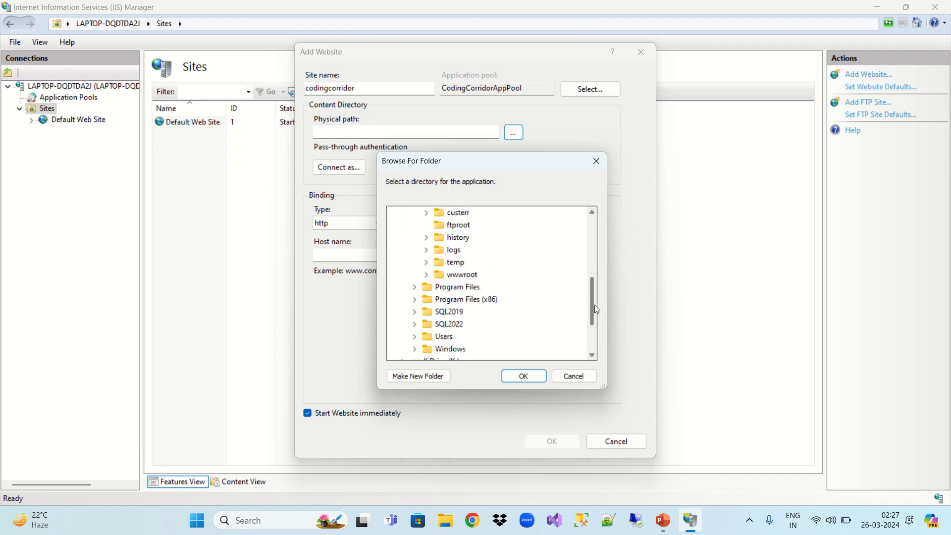
double_click(460, 276)
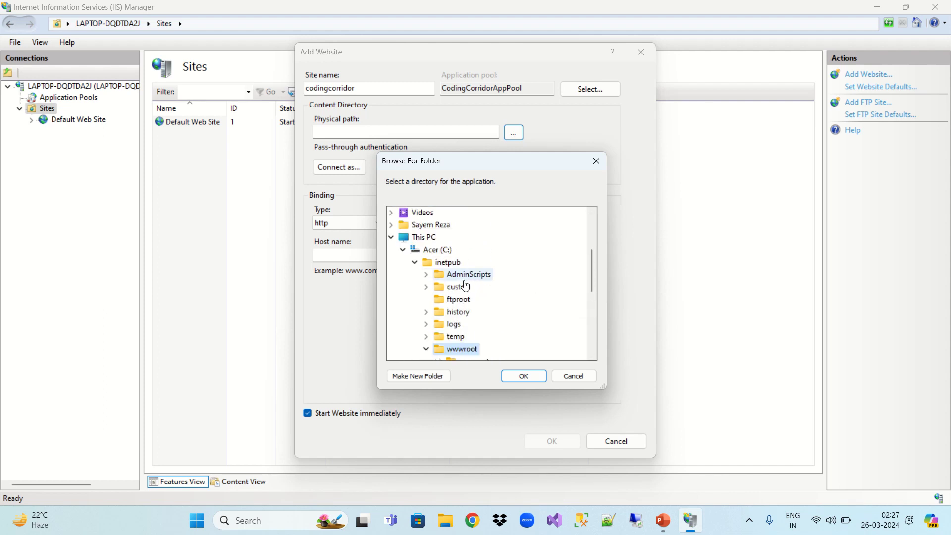
left_click_drag(593, 276, 595, 298)
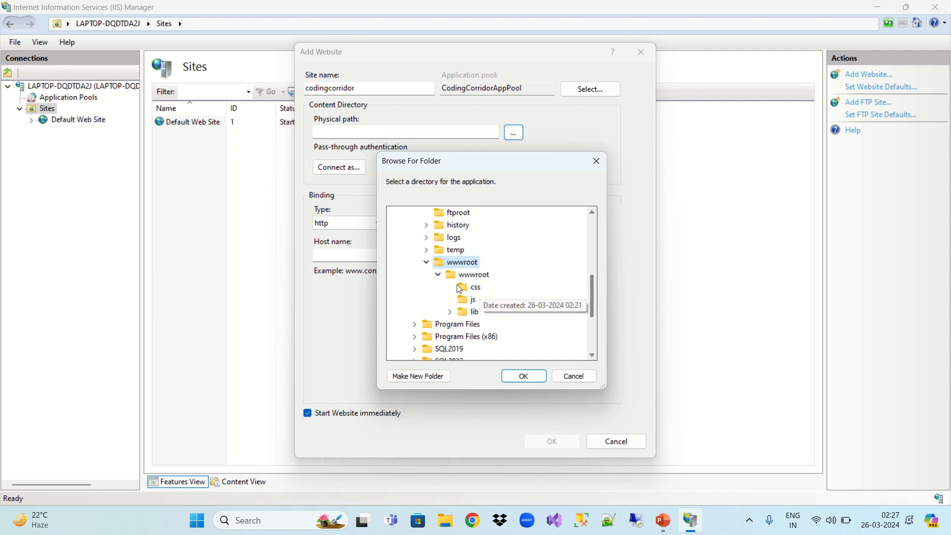
left_click(526, 378)
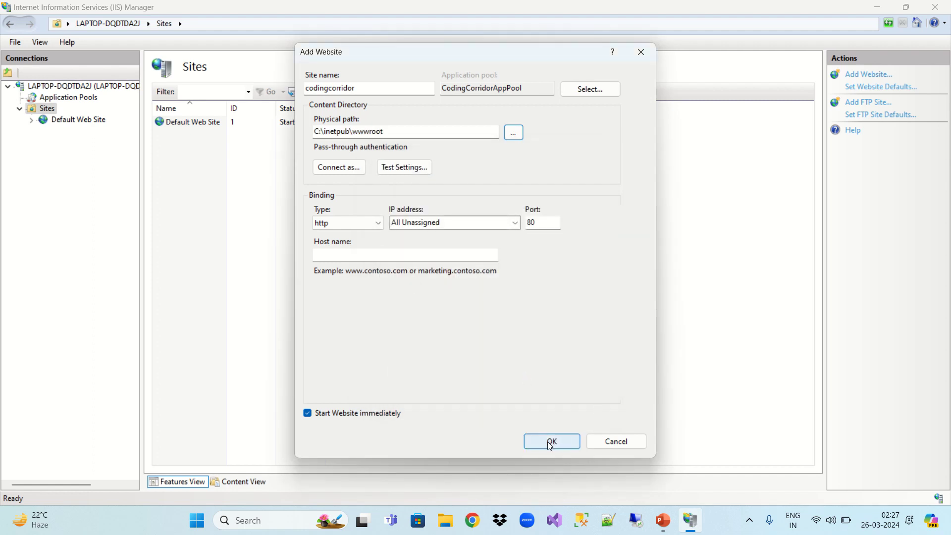
- Try to create the website with an http binding on All Unassigned addresses and port 80
left_click(515, 224)
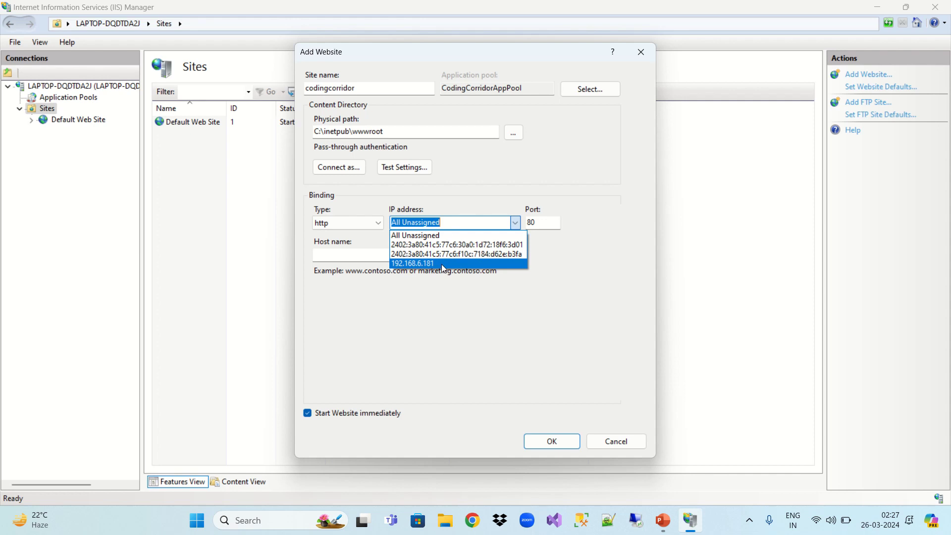
left_click(557, 252)
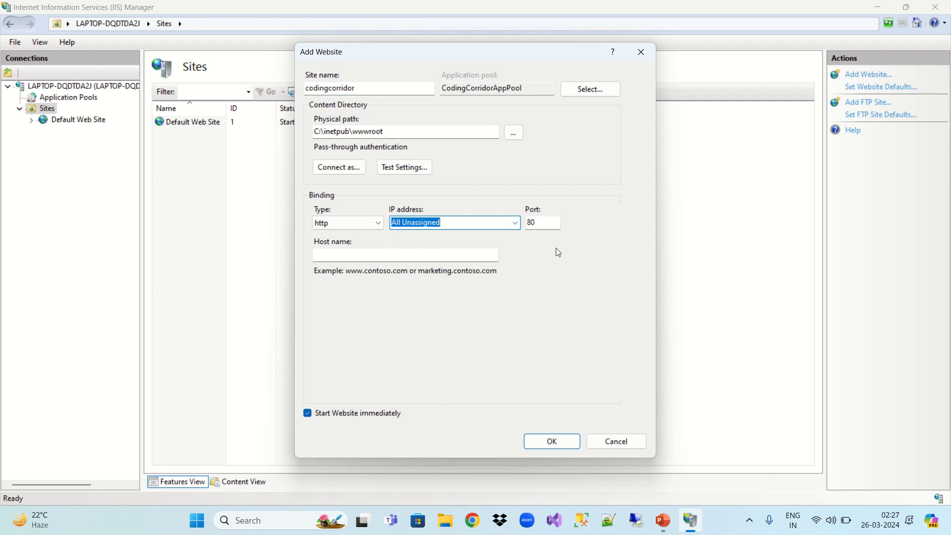
left_click(545, 224)
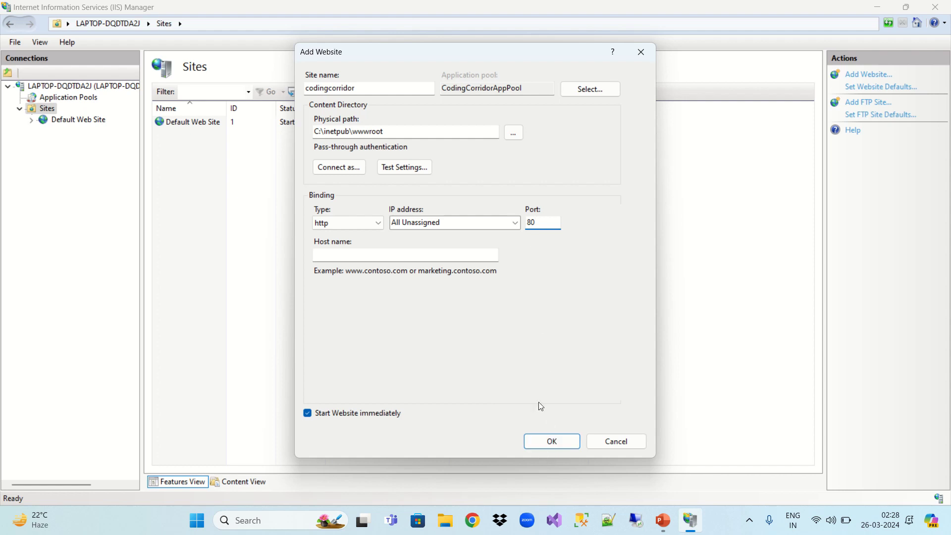
left_click(552, 441)
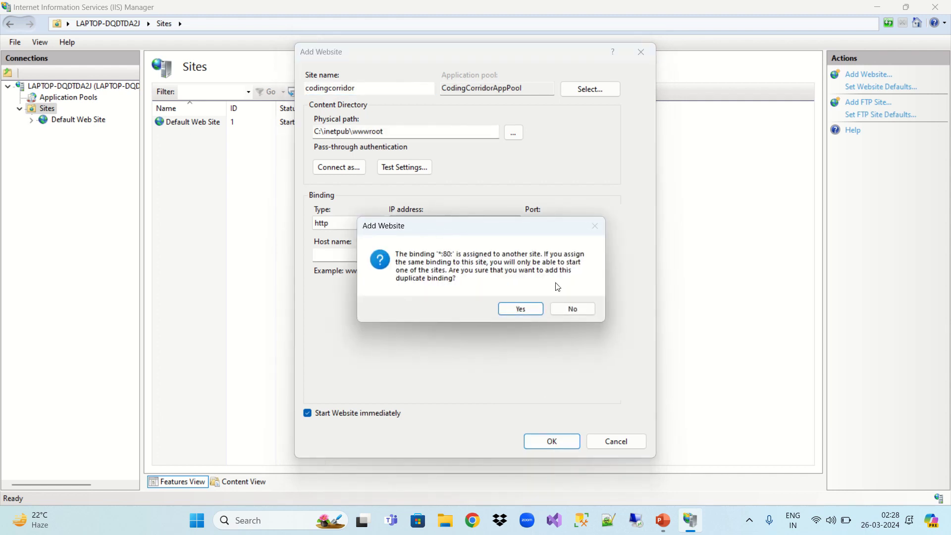
left_click(571, 309)
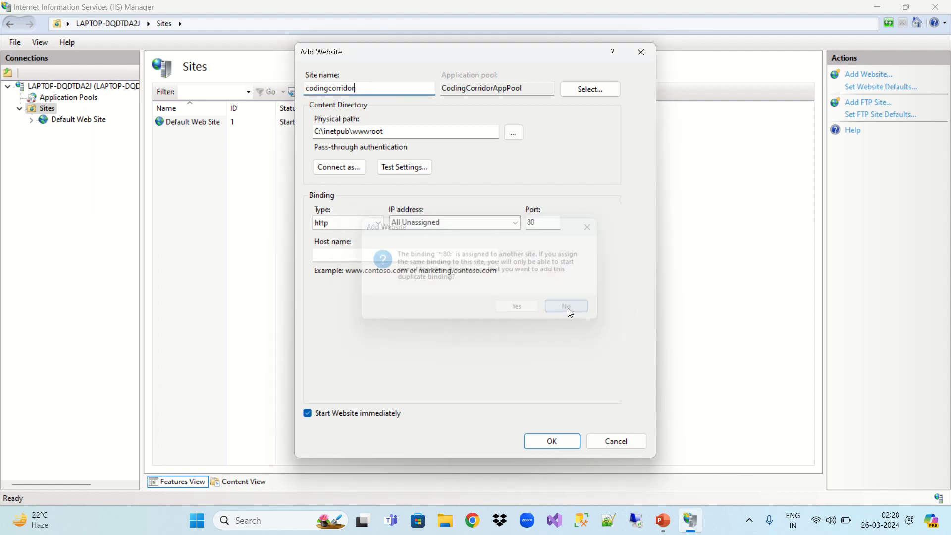
- Set the binding port to 82 and create the codingcorridor website
left_click(533, 223)
key("BackSpace")
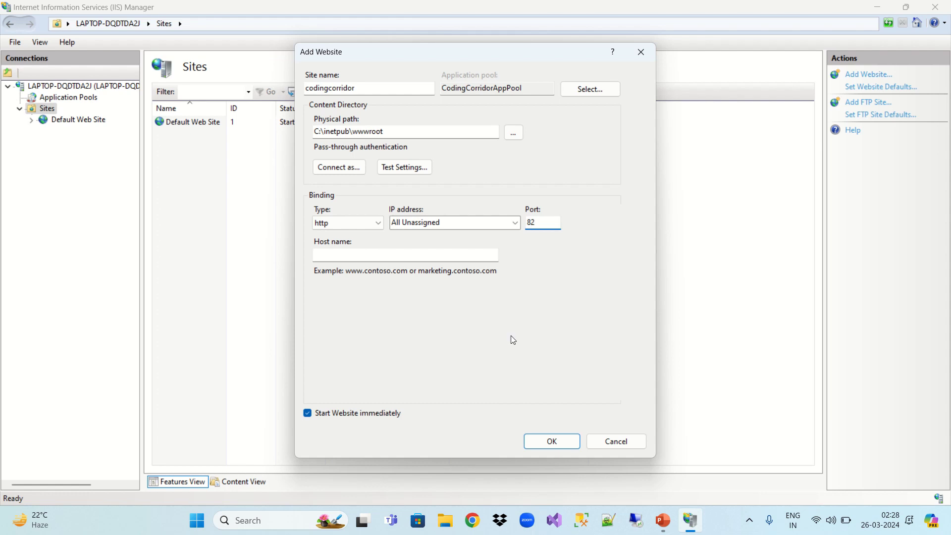
left_click(546, 439)
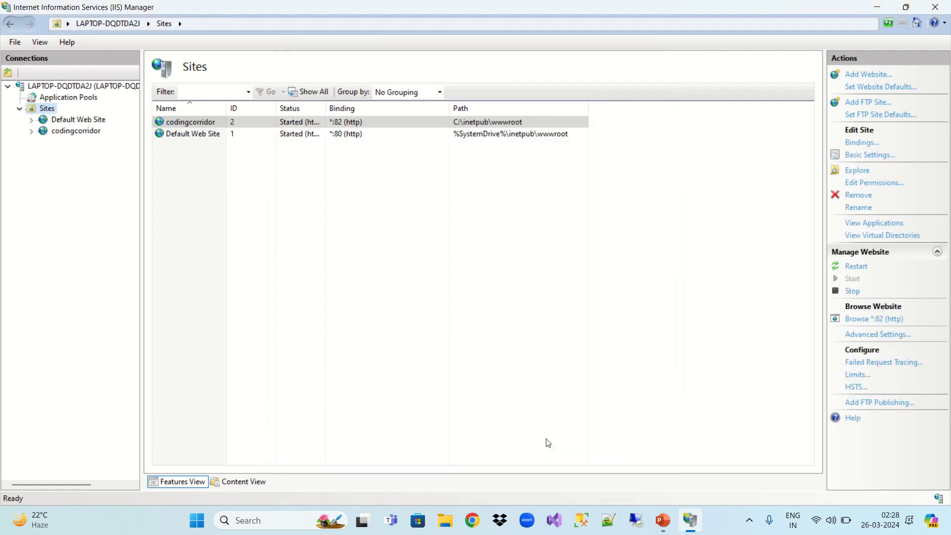
- Browse the codingcorridor website on port 82 and close the browser
left_click(76, 131)
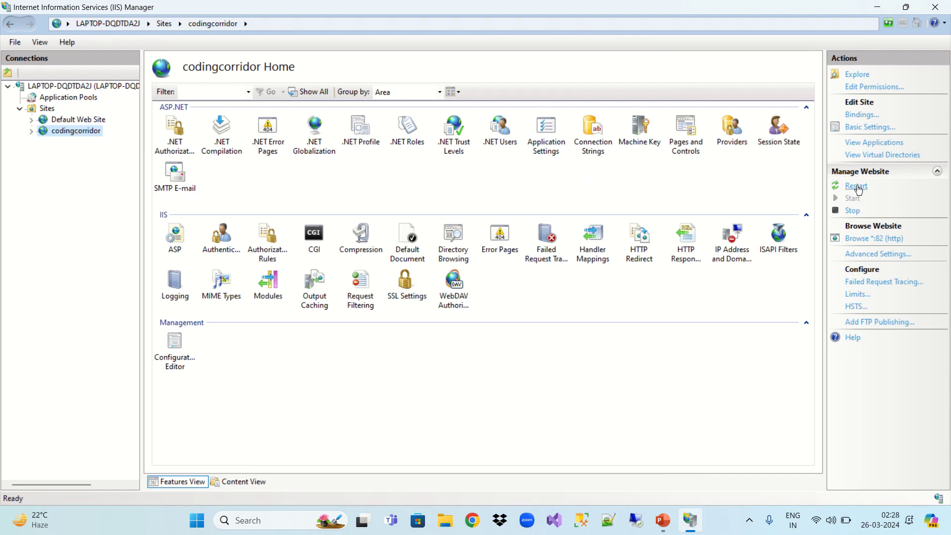
left_click(878, 242)
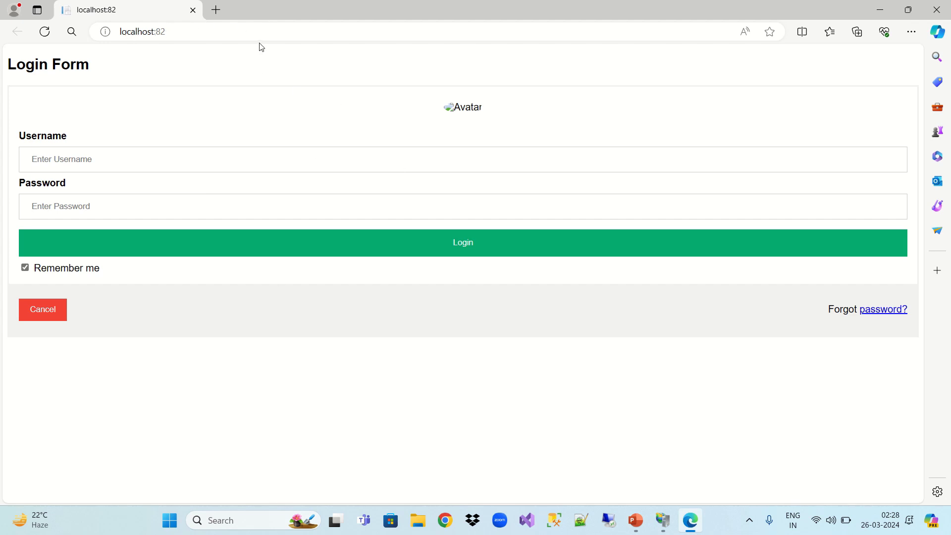
left_click(939, 13)
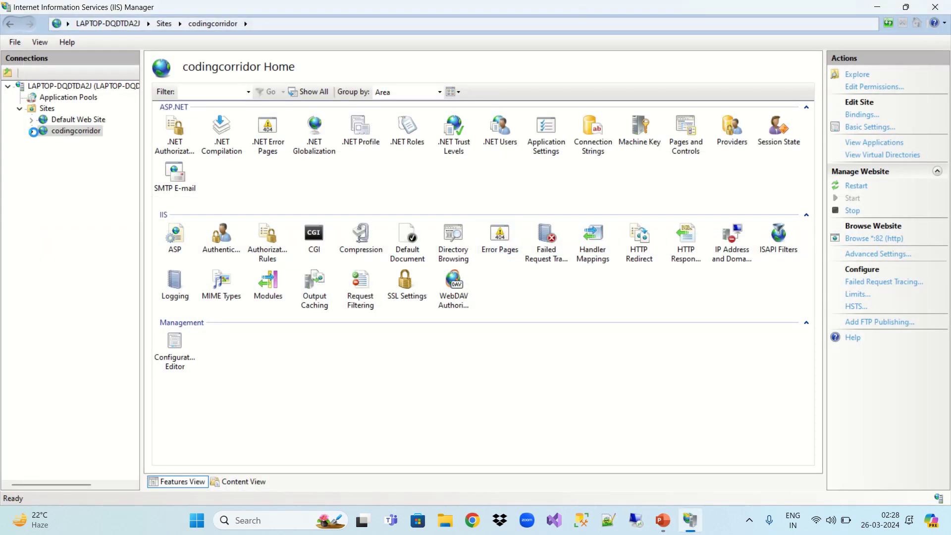
- Edit the codingcorridor site's http binding on port 82 to use the IP address 192.168.6.181
left_click(32, 131)
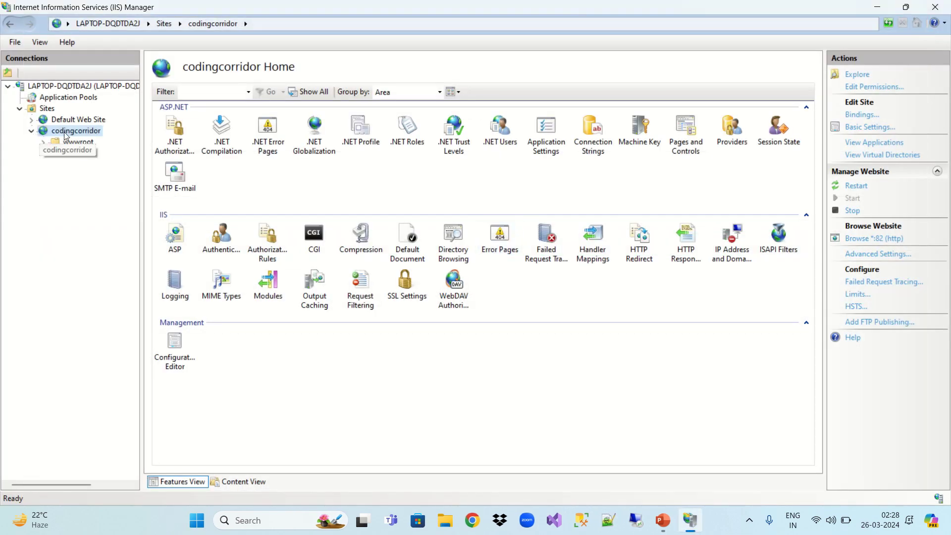
right_click(66, 136)
left_click(167, 207)
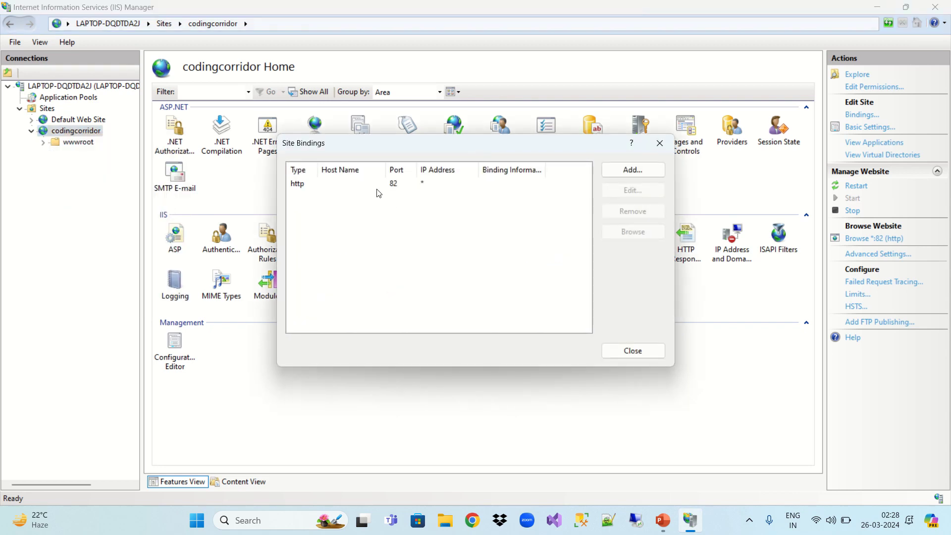
left_click(362, 186)
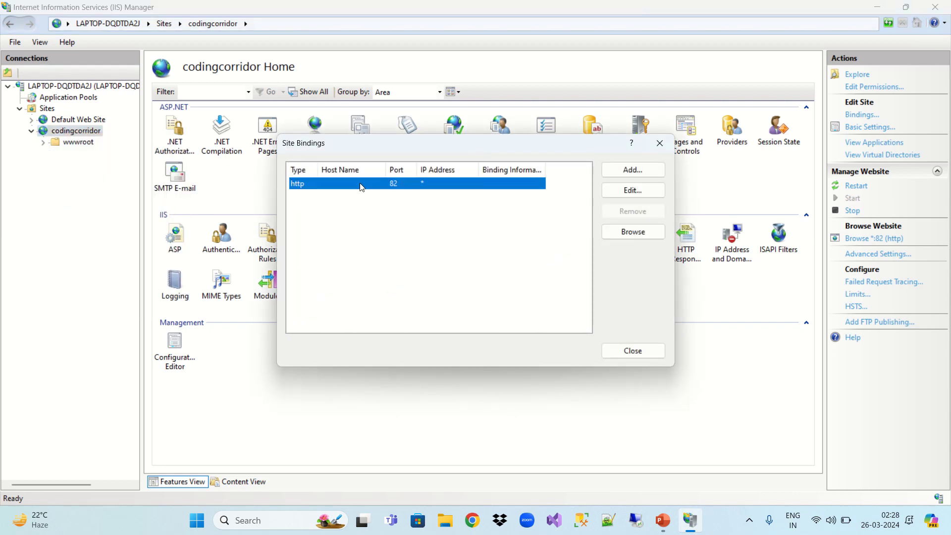
left_click(644, 198)
left_click(525, 167)
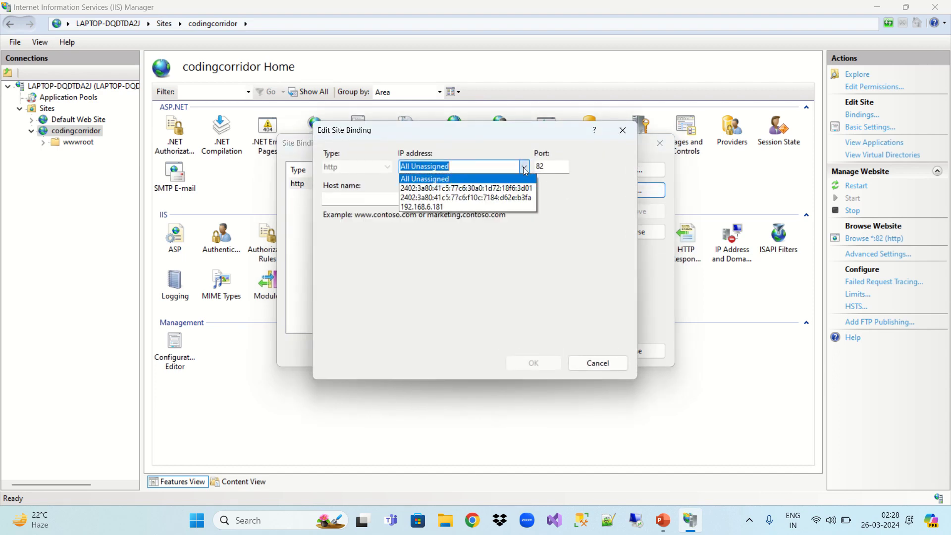
left_click(444, 210)
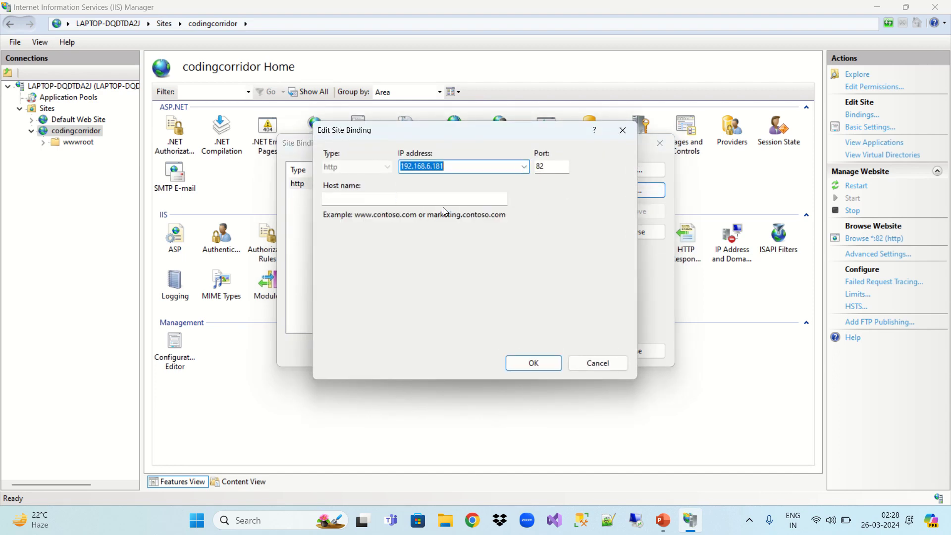
left_click(532, 363)
left_click(627, 358)
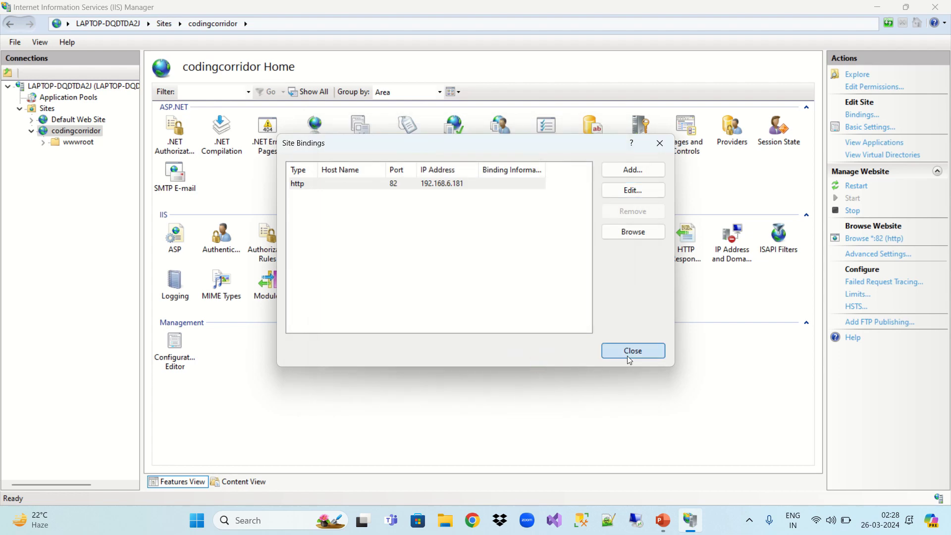
- Restart the codingcorridor website and refresh it in the site tree
left_click(851, 193)
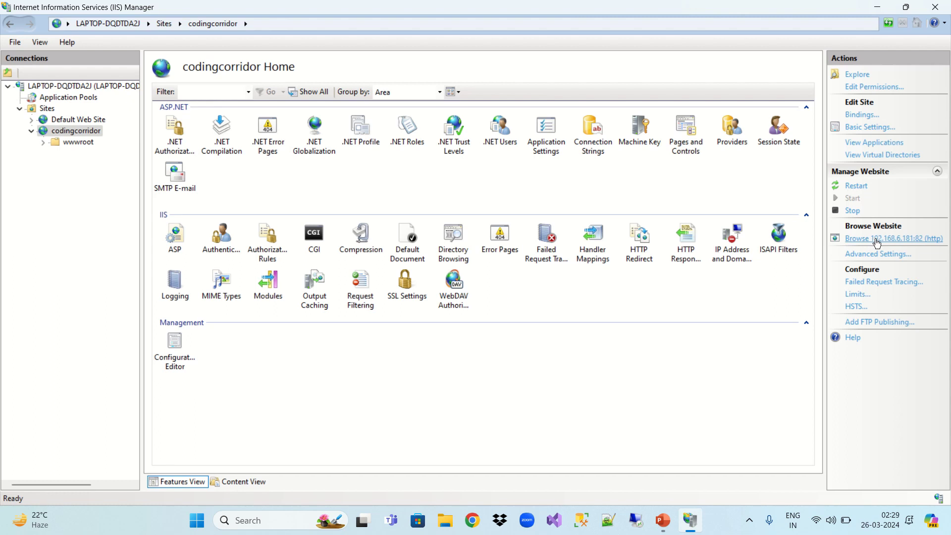
right_click(95, 132)
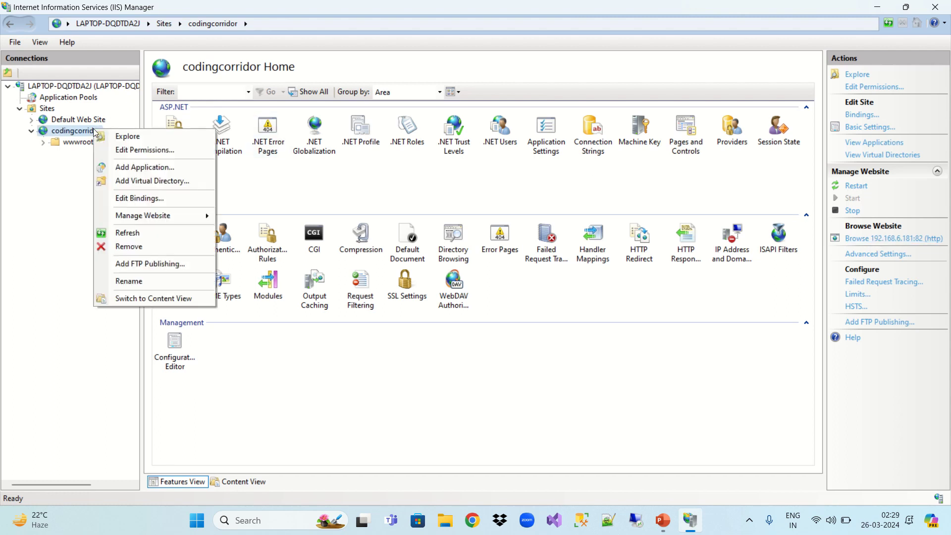
left_click(138, 233)
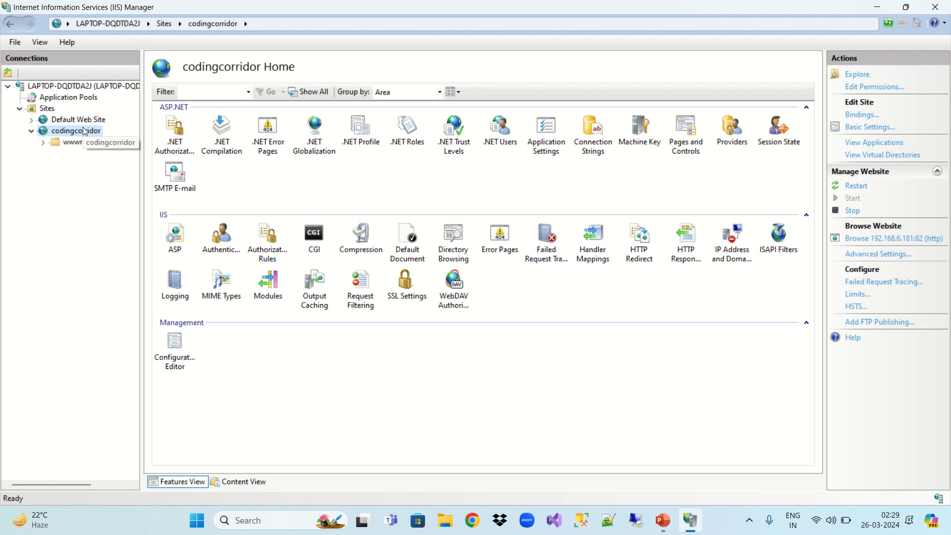
- Browse the codingcorridor website at 192.168.6.181:82, check its address, and close the browser
right_click(85, 132)
mouse_move(178, 222)
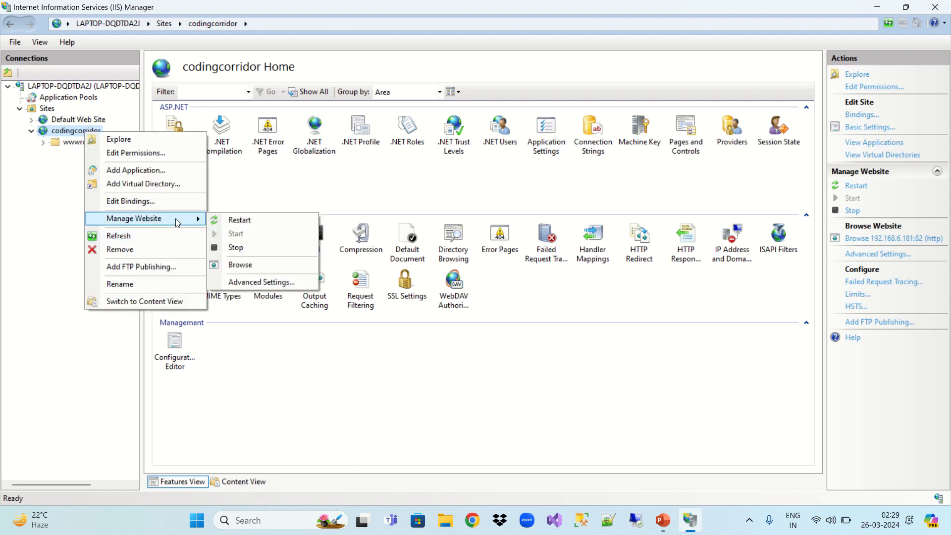
left_click(265, 273)
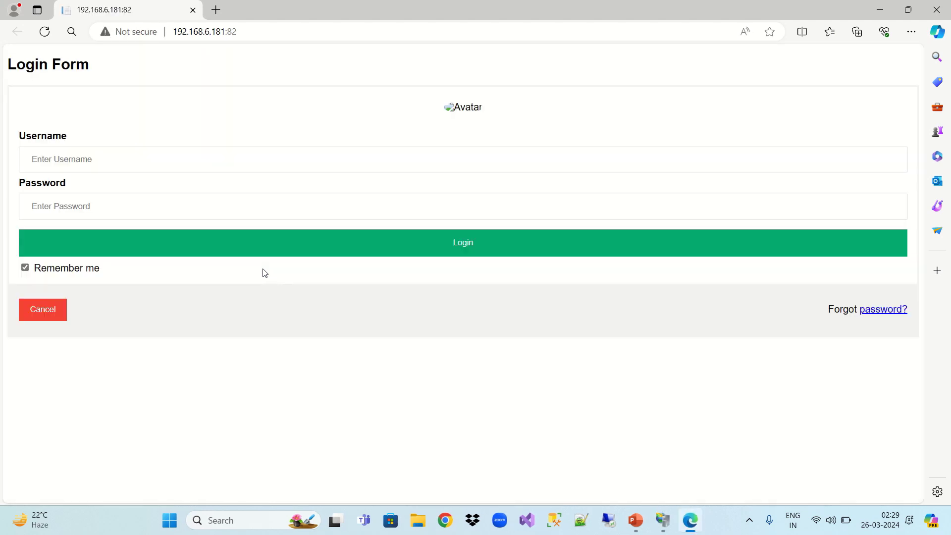
left_click(266, 33)
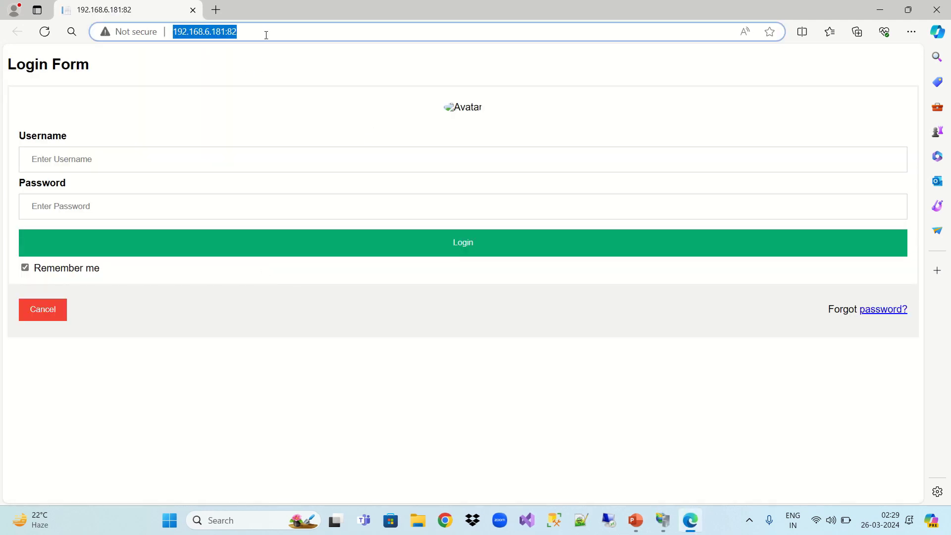
left_click(479, 428)
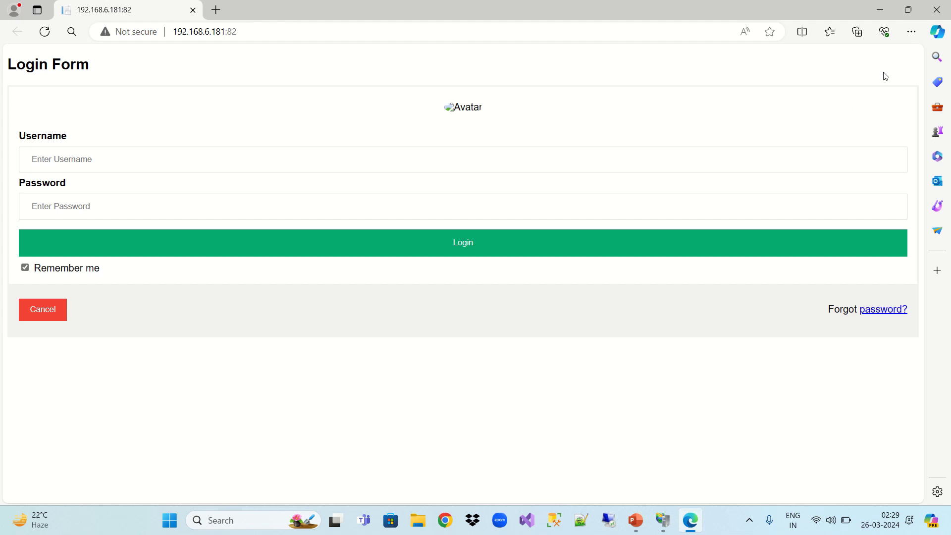
left_click(931, 19)
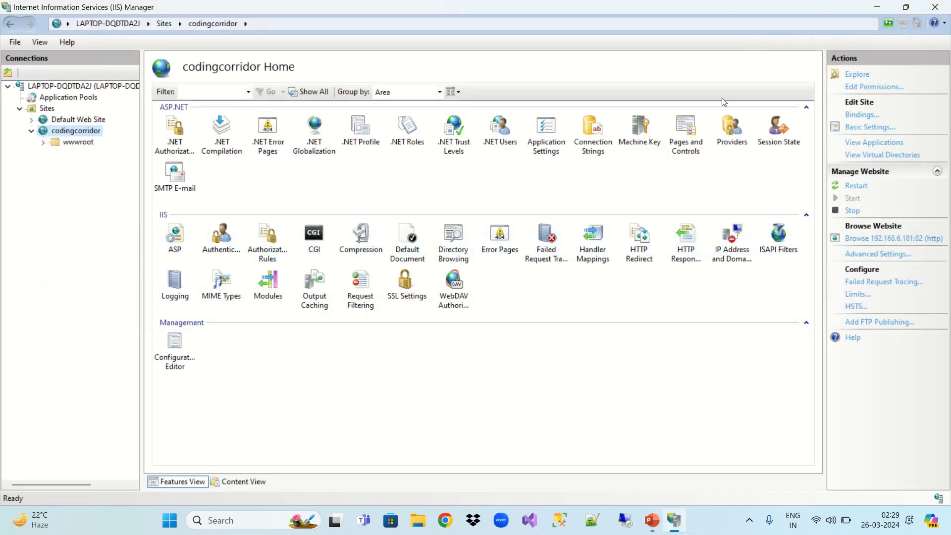
- Review Default Web Site and codingcorridor in the site tree, and reopen codingcorridor in the browser through its 192.168.6.181:82 binding
left_click(61, 122)
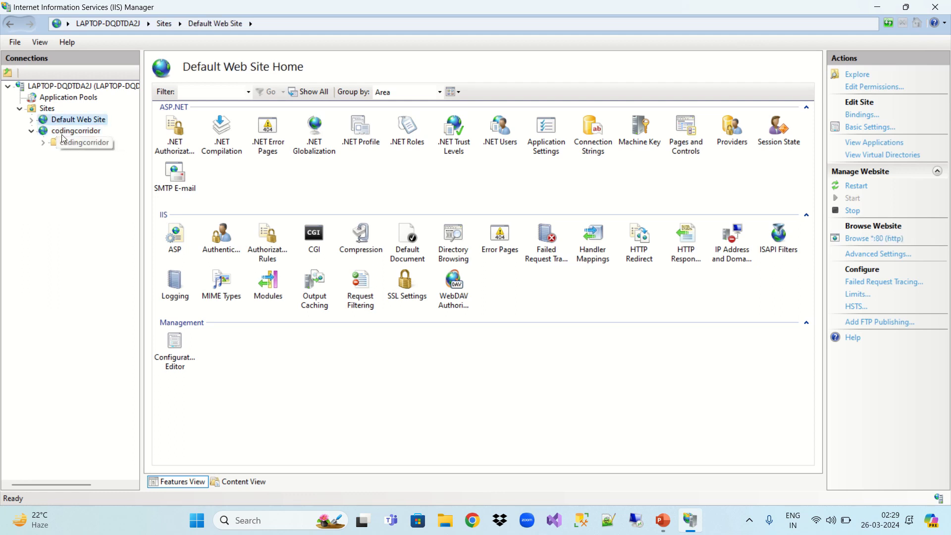
left_click(63, 132)
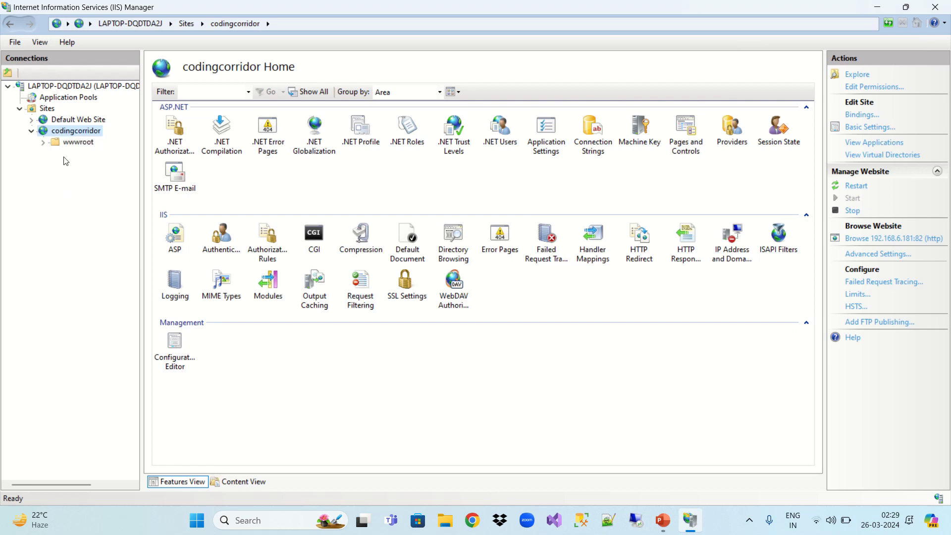
left_click(32, 132)
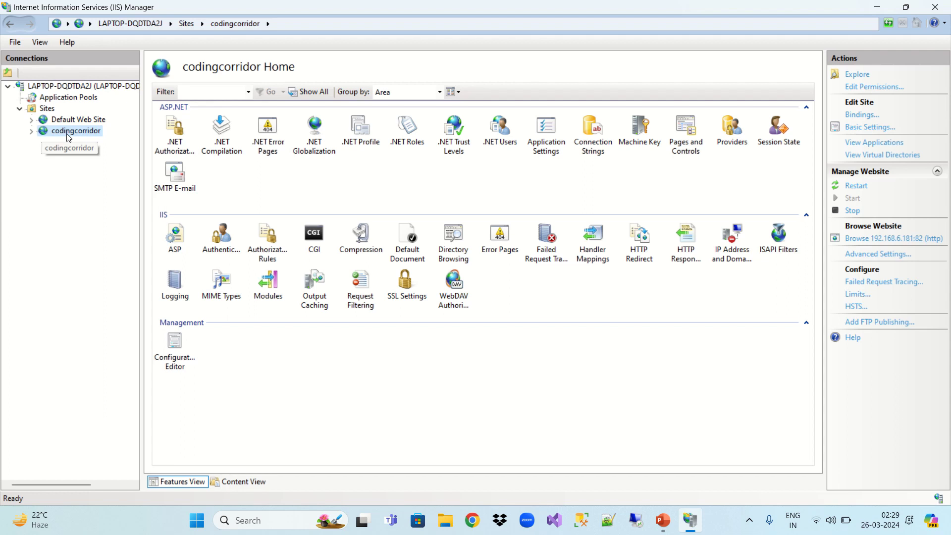
left_click(867, 239)
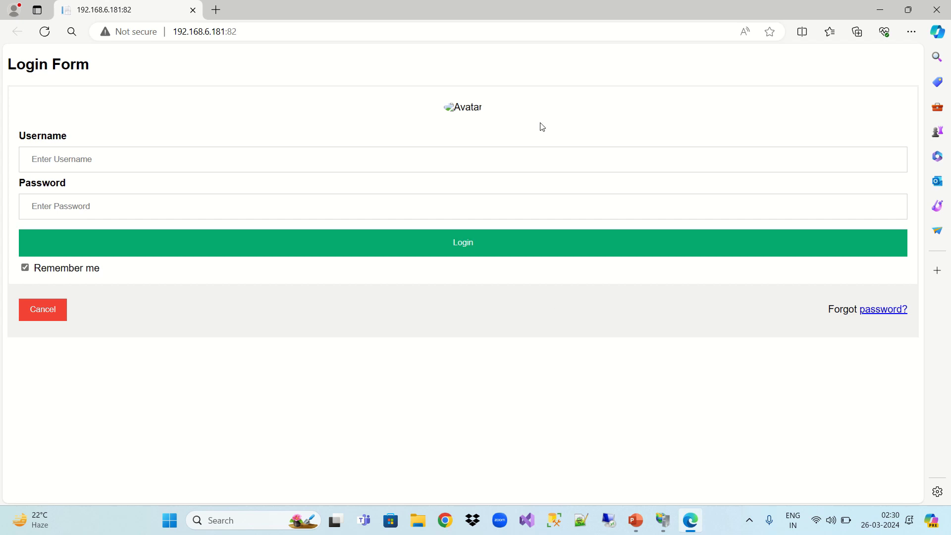
mouse_move(509, 3)
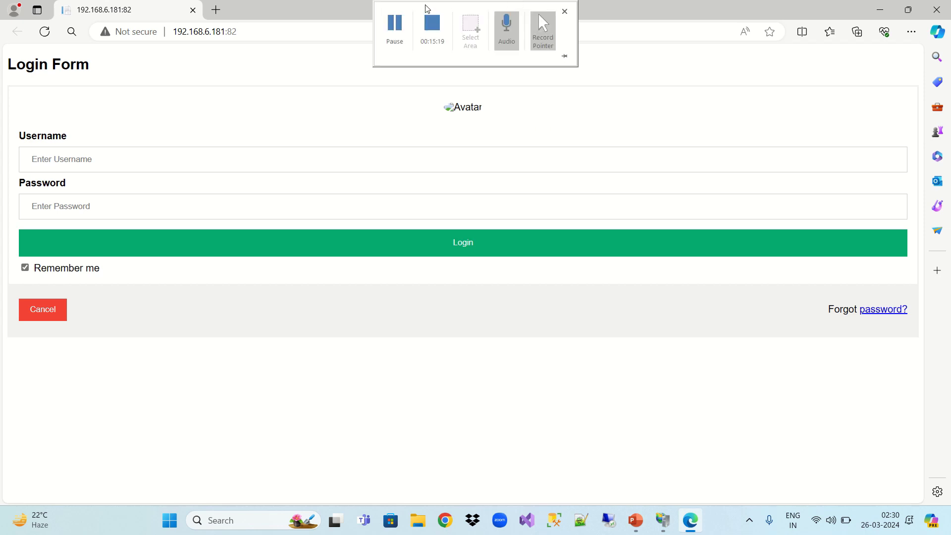